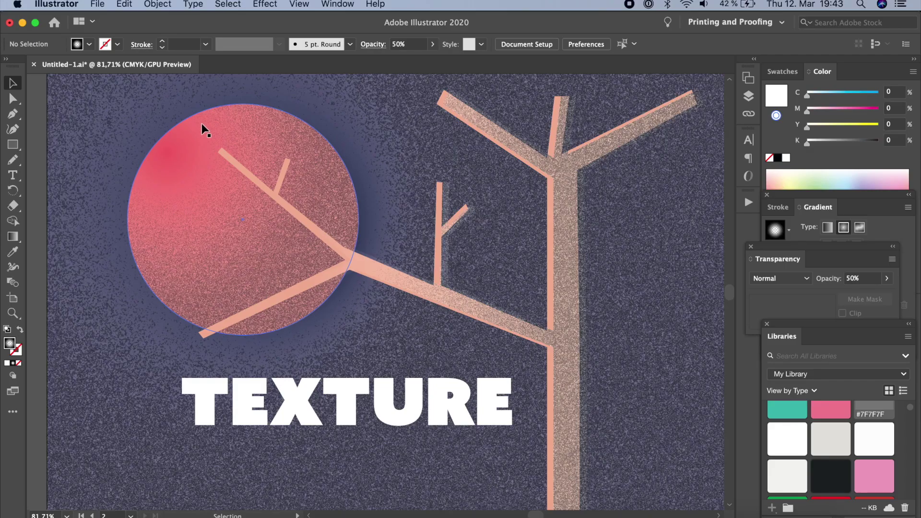
- Create a new blank landscape document 10 in wide and 7 in tall
click(98, 4)
click(103, 19)
click(638, 174)
text(10)
click(639, 212)
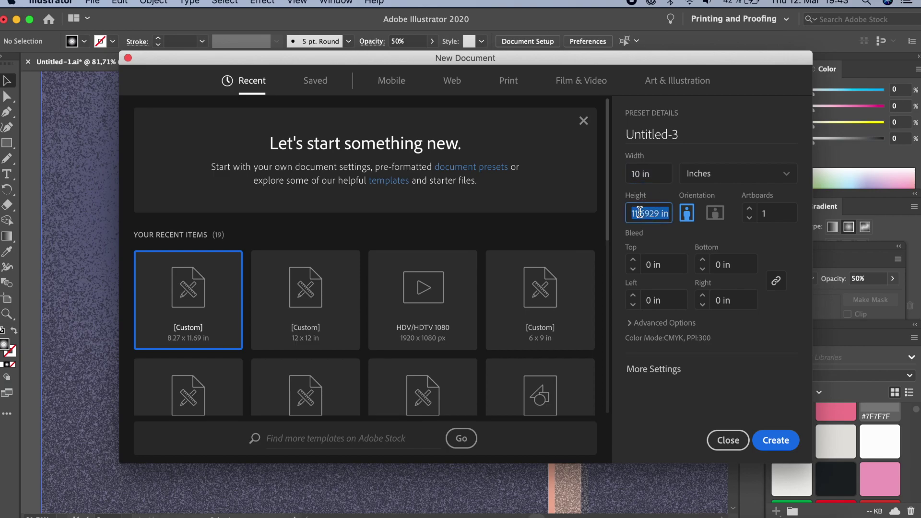
text(7)
key(Tab)
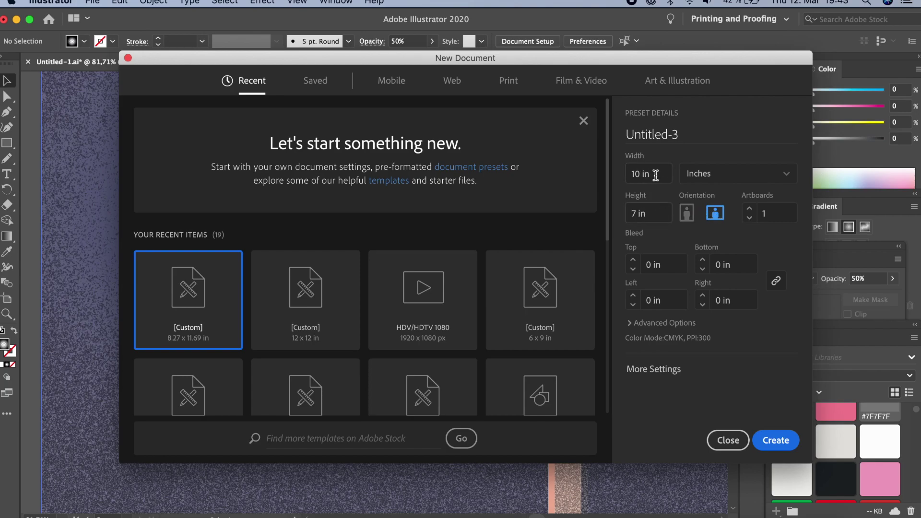
click(630, 324)
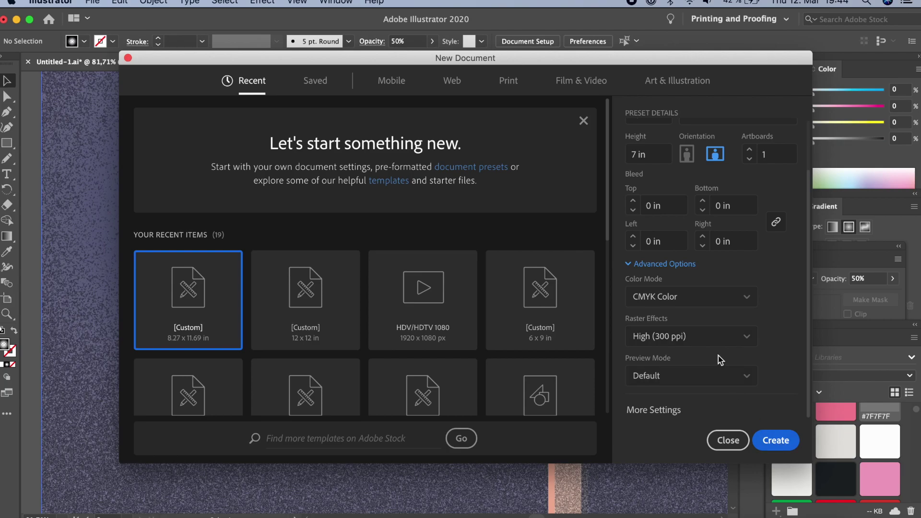
click(777, 441)
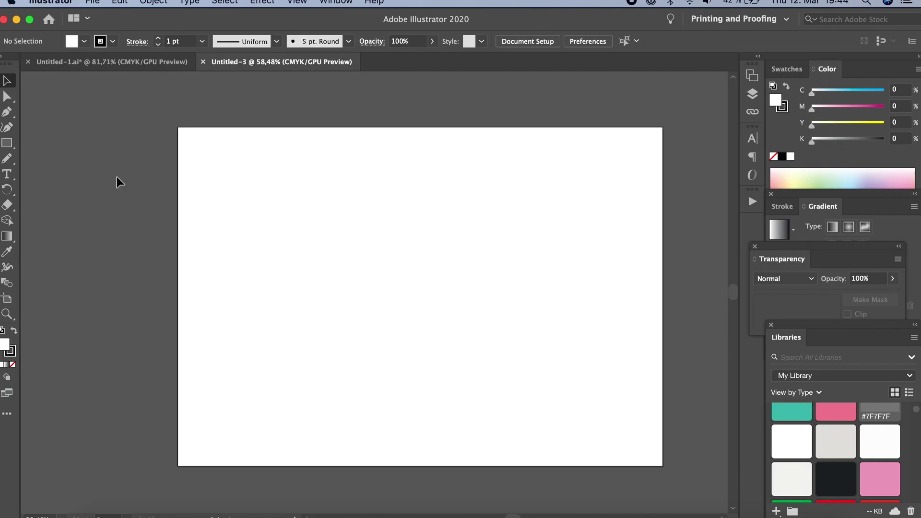
- Draw a rectangle covering the whole artboard and remove its stroke
click(7, 143)
mouse_move(179, 127)
mouse_down()
mouse_move(607, 465)
mouse_move(662, 465)
mouse_up()
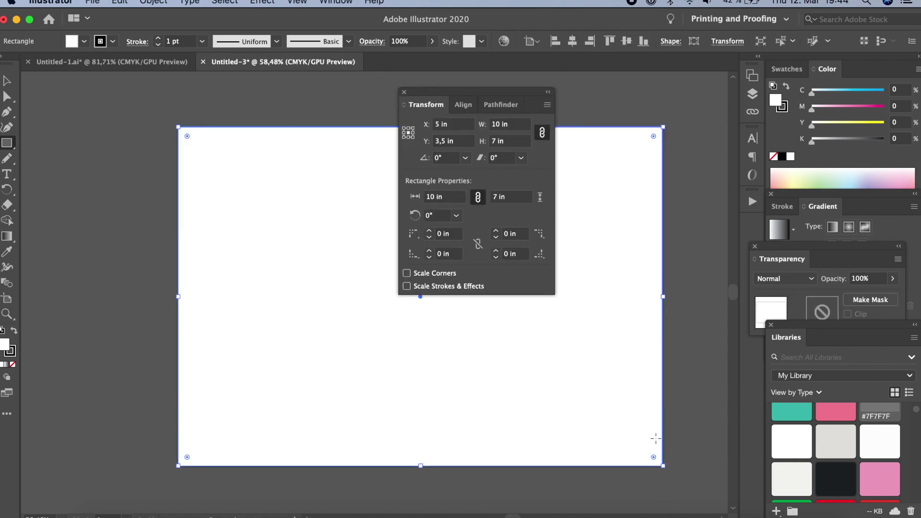
click(404, 92)
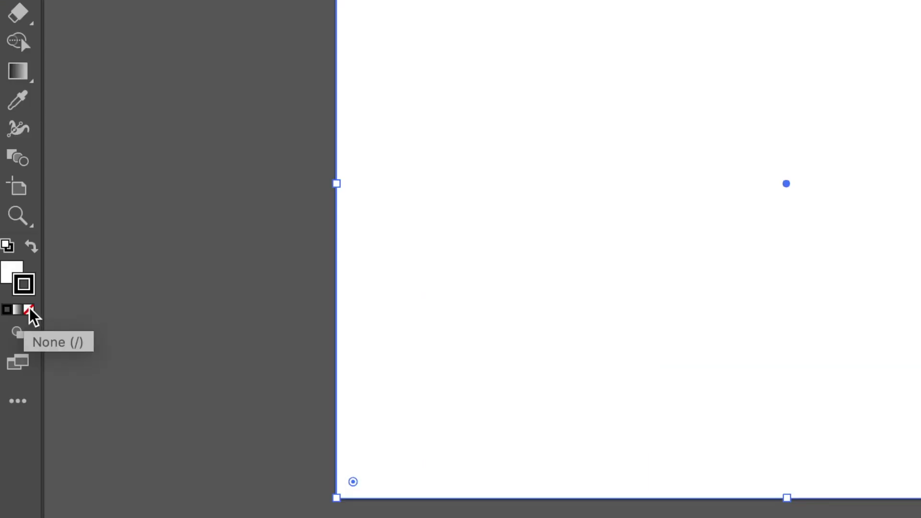
click(29, 311)
- Fill the artboard rectangle with navy sampled from the navy colour square
click(10, 271)
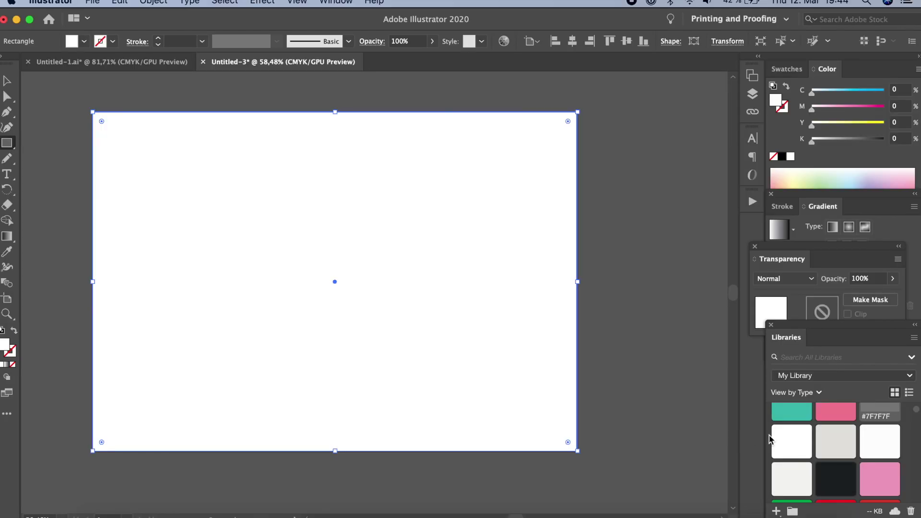
scroll(839, 456, down, 5)
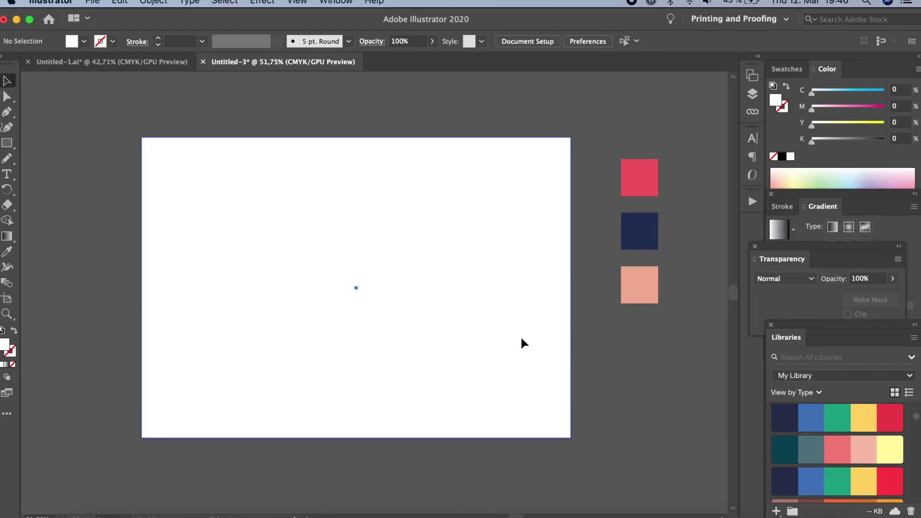
click(521, 338)
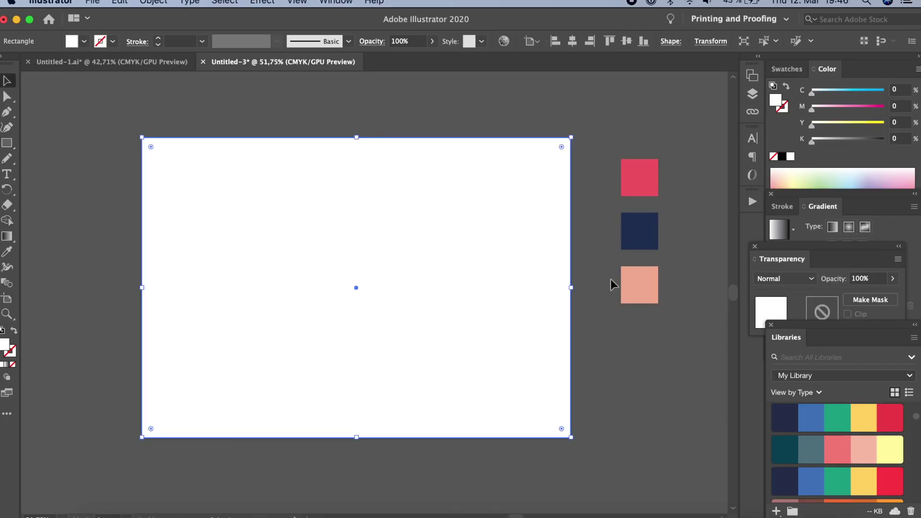
key(i)
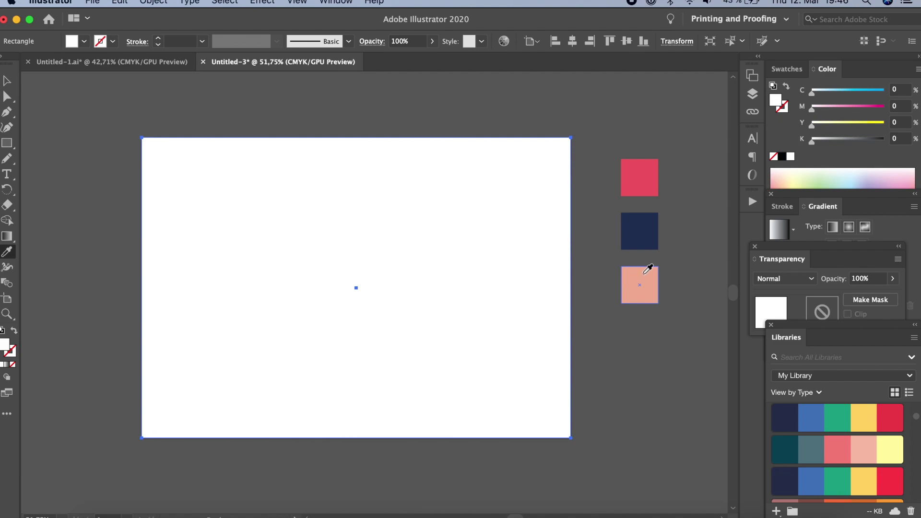
click(652, 220)
click(6, 81)
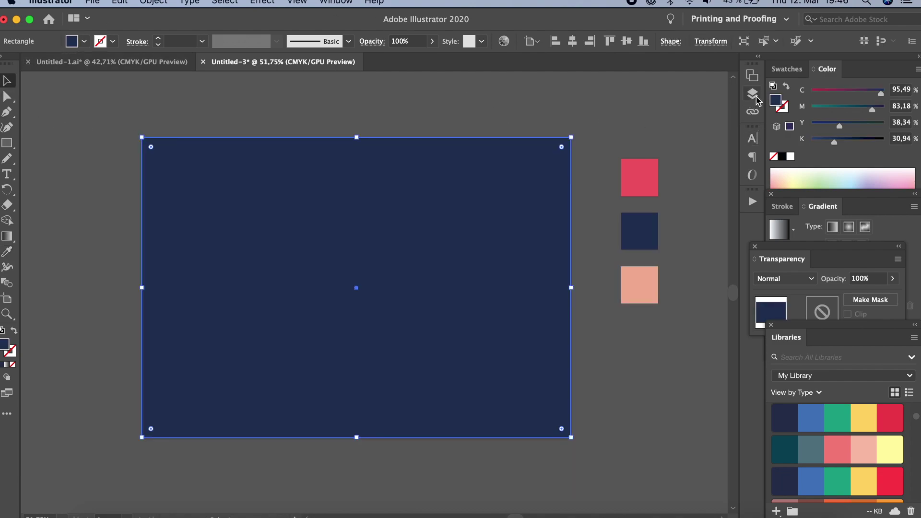
click(337, 5)
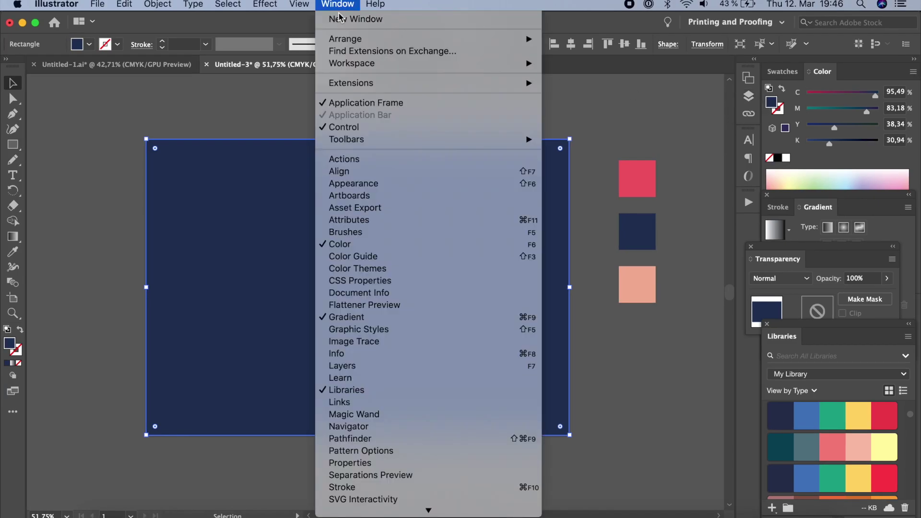
- Add a new layer above Layer 1 in the Layers panel
click(351, 366)
click(667, 162)
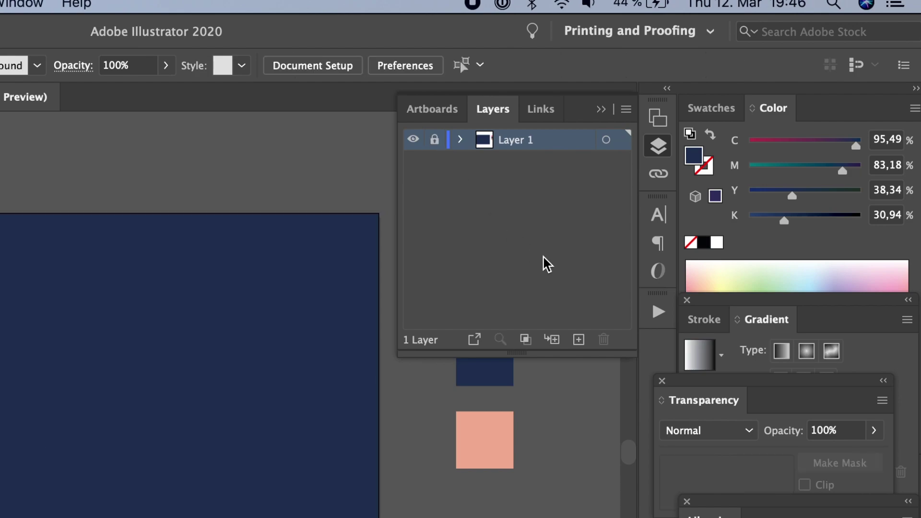
click(578, 339)
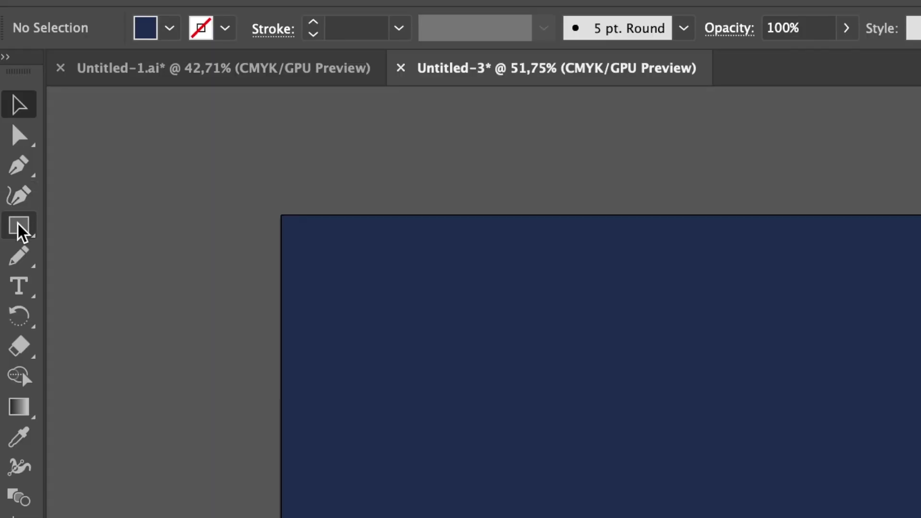
- Draw a circle about 2.69 in across at upper left, coloured red from the red square
click(19, 225)
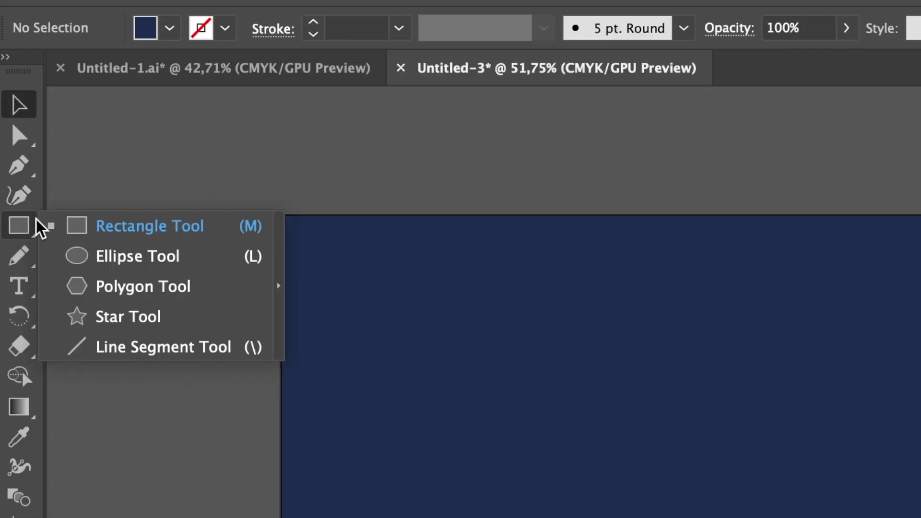
click(108, 262)
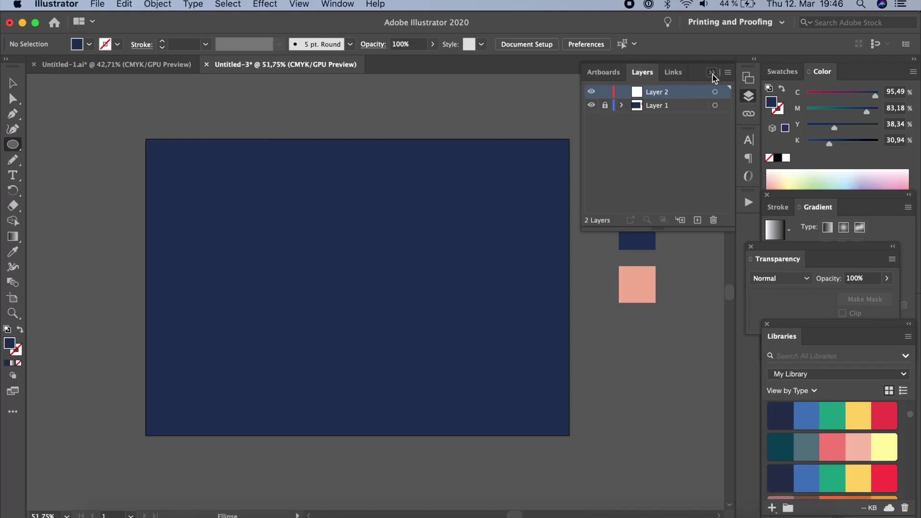
click(712, 73)
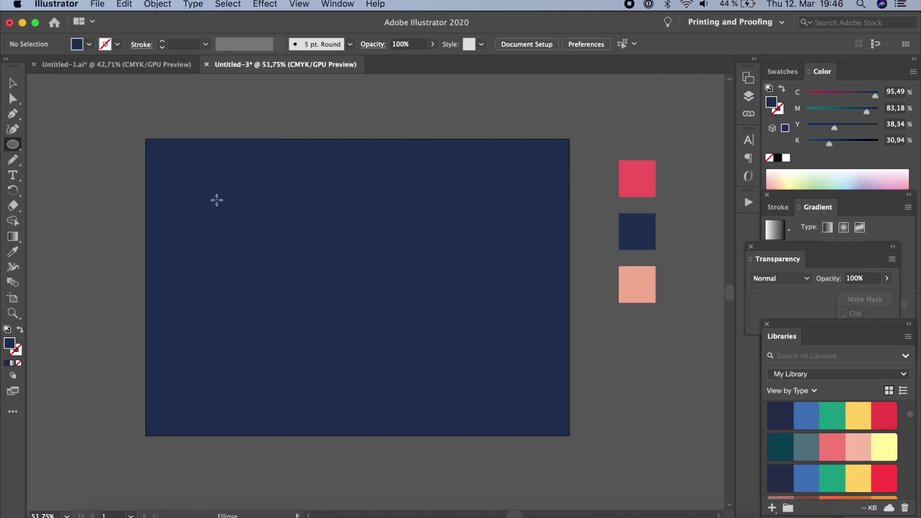
drag(212, 197, 325, 294)
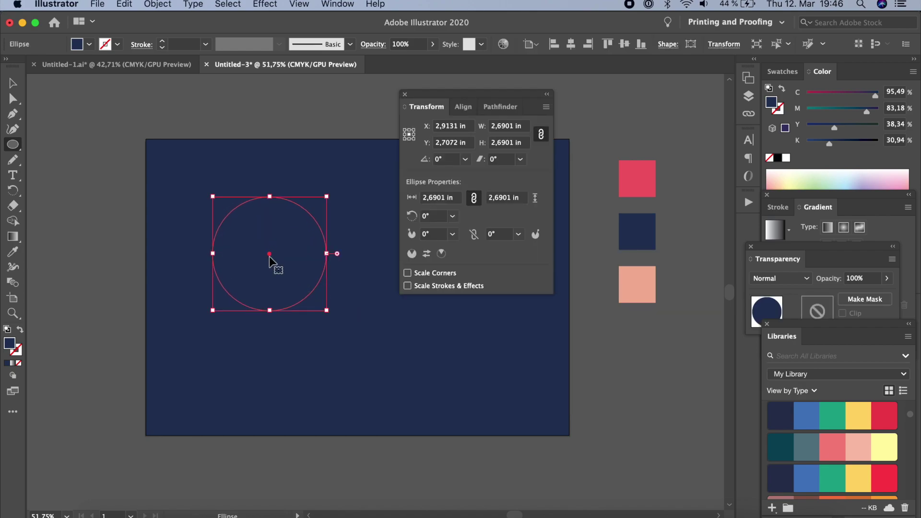
drag(273, 261, 266, 219)
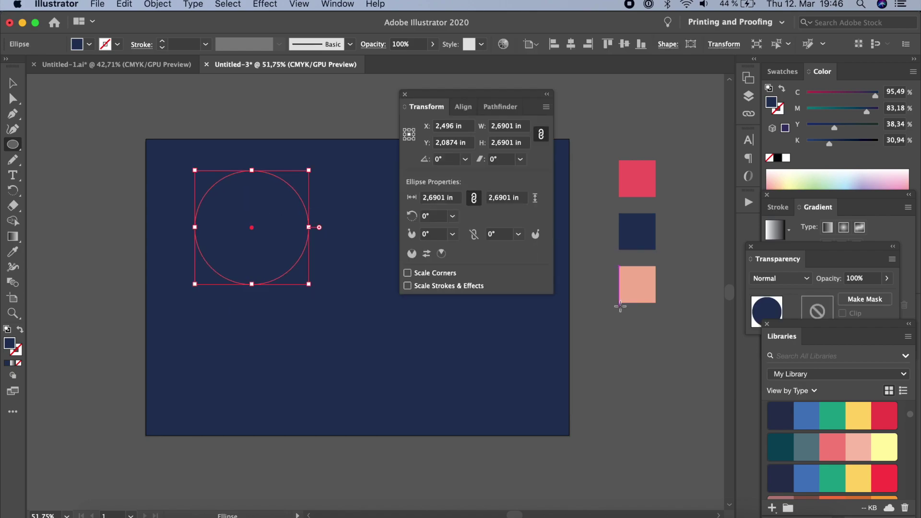
key(i)
click(643, 173)
key(v)
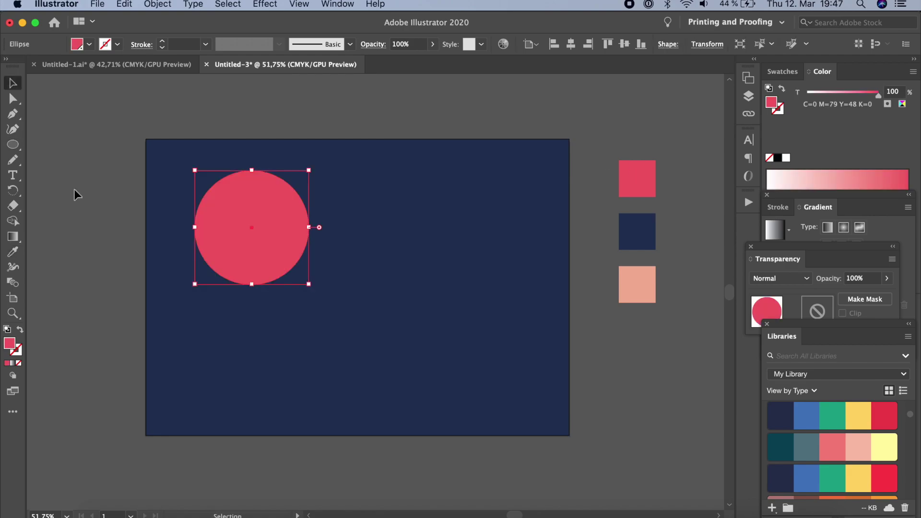
click(74, 193)
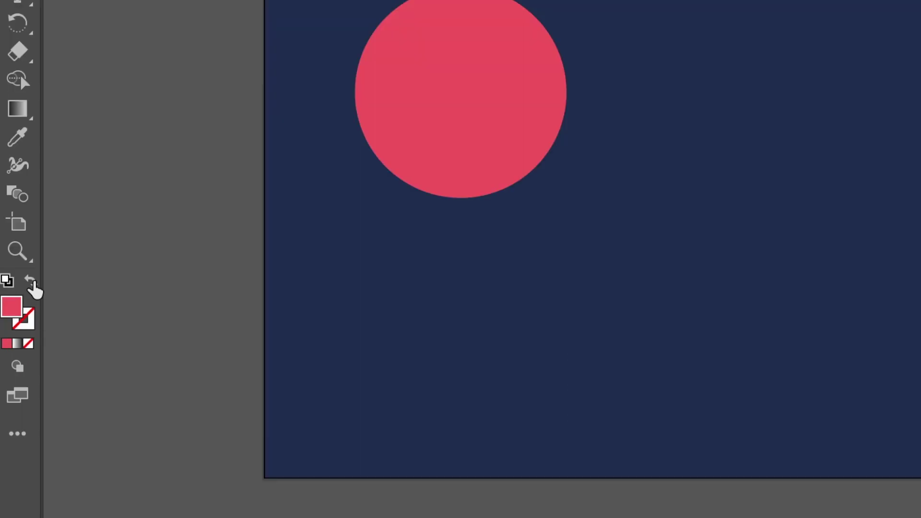
- Set the stroke colour to peach sampled from the peach square
click(33, 284)
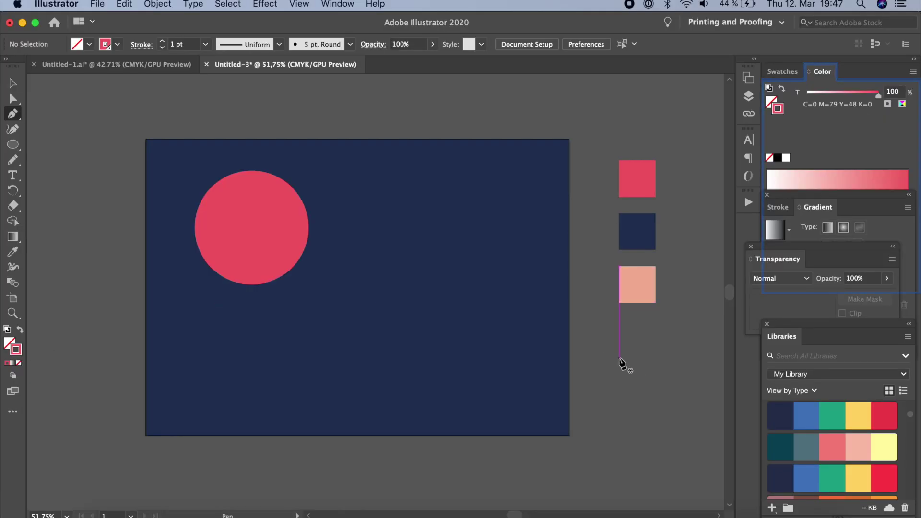
key(i)
click(641, 275)
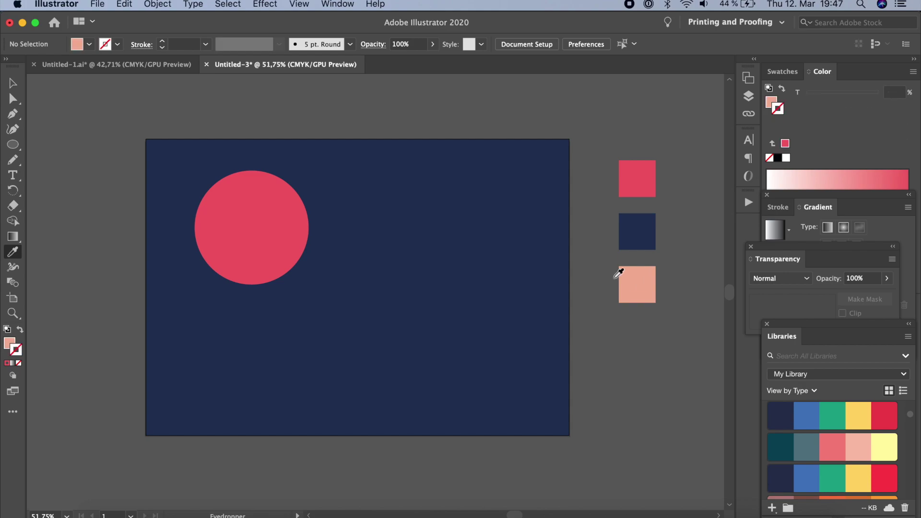
click(20, 331)
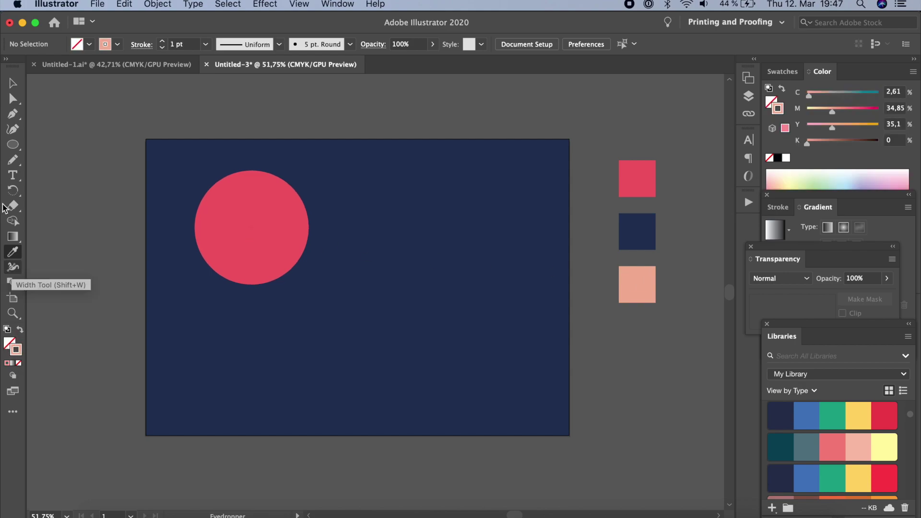
- With the Pen tool, outline the trunk and the left branches inside the red circle
click(13, 114)
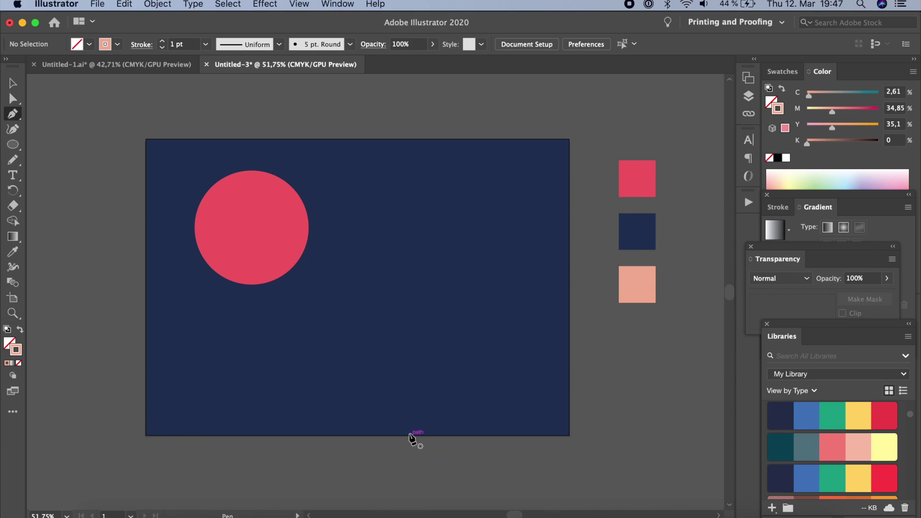
click(410, 436)
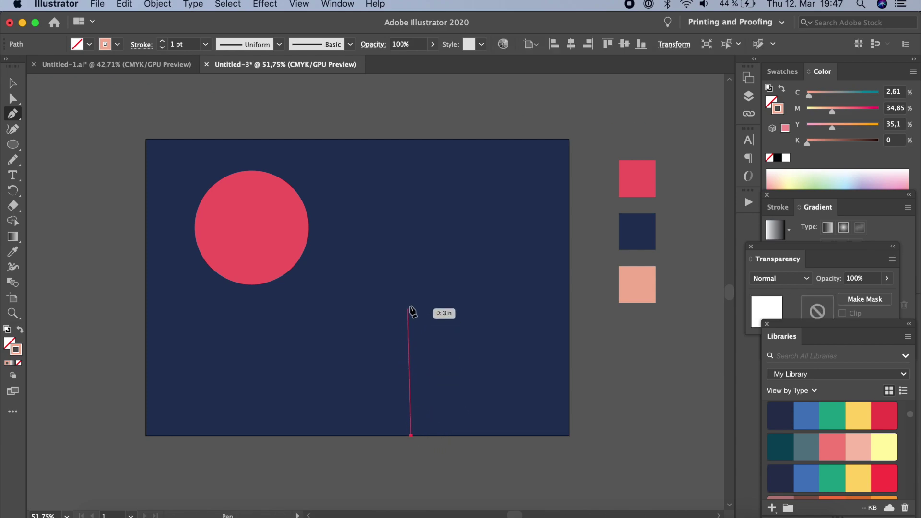
click(410, 326)
click(314, 278)
click(232, 267)
click(179, 303)
click(173, 297)
click(221, 266)
click(174, 240)
click(174, 232)
click(224, 257)
click(272, 266)
click(248, 209)
click(220, 196)
click(222, 190)
click(255, 184)
click(248, 202)
- Outline the long branch across the circle, the upper-left branch and the top crown branches
click(281, 267)
click(318, 271)
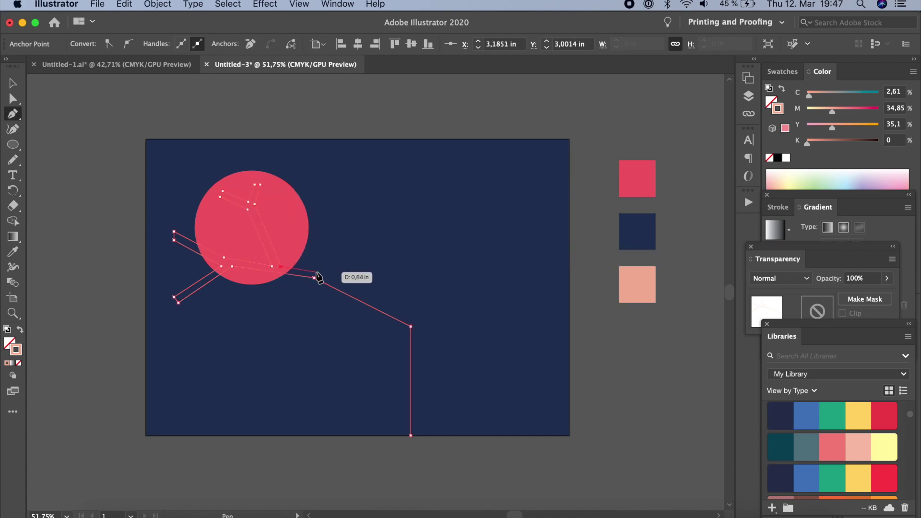
click(334, 227)
click(325, 210)
click(330, 207)
click(339, 222)
click(325, 271)
click(411, 316)
click(410, 231)
click(369, 194)
click(374, 184)
click(403, 212)
click(405, 170)
click(410, 170)
click(411, 214)
click(446, 190)
click(505, 192)
click(528, 171)
click(534, 175)
click(513, 197)
- Outline the right branch and its fork, then the trunk's right side, closing the tree path
click(544, 223)
click(536, 228)
click(508, 204)
click(468, 196)
click(513, 258)
click(547, 266)
click(539, 274)
click(514, 266)
click(512, 296)
click(502, 296)
click(507, 270)
click(462, 200)
click(424, 224)
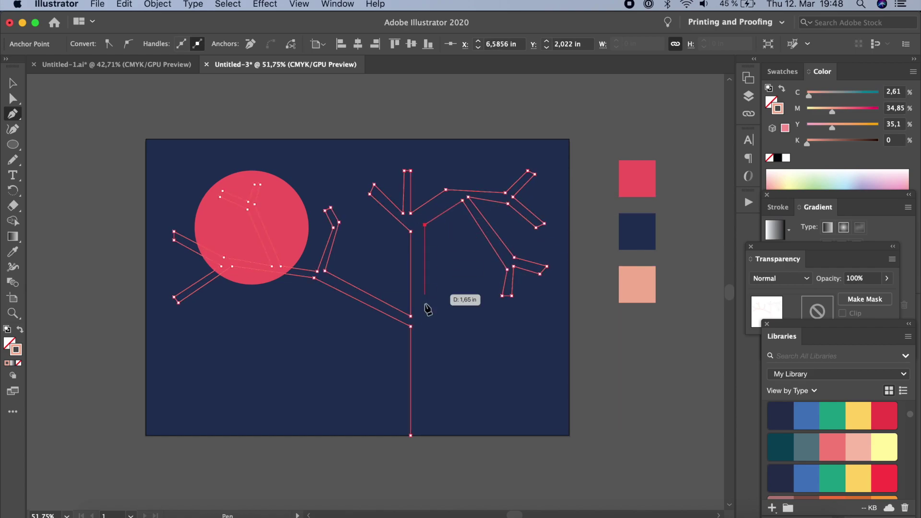
click(427, 435)
click(411, 435)
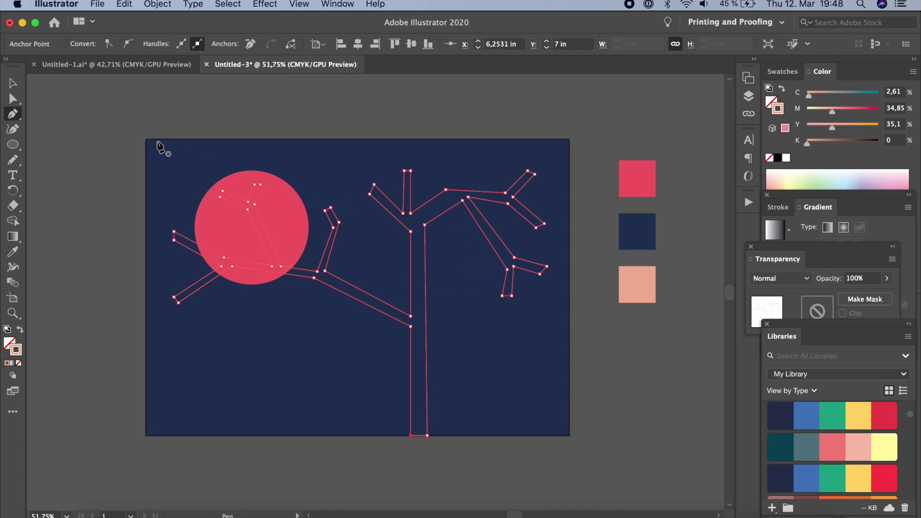
- Make the tree a salmon fill with no outline and deselect it
click(20, 331)
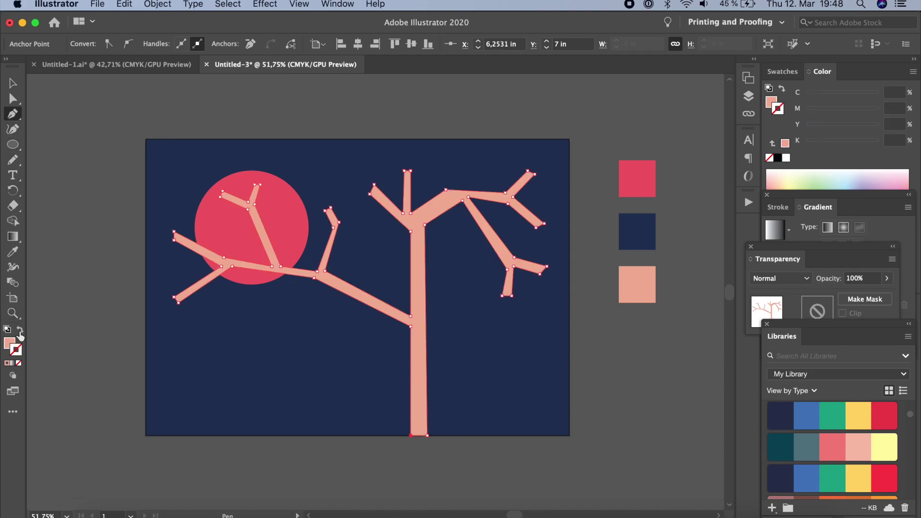
click(13, 83)
click(200, 312)
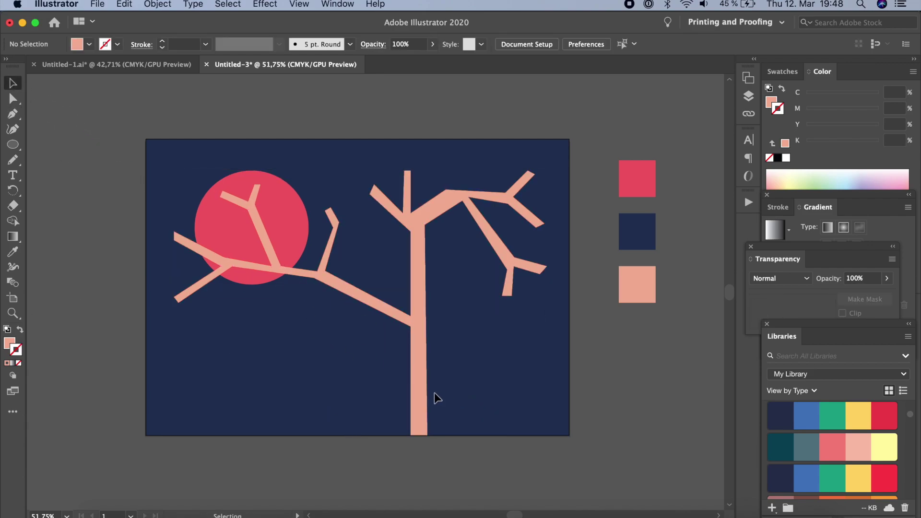
- Nudge the tree slightly right and the red circle slightly down and right
click(426, 401)
drag(422, 400, 425, 401)
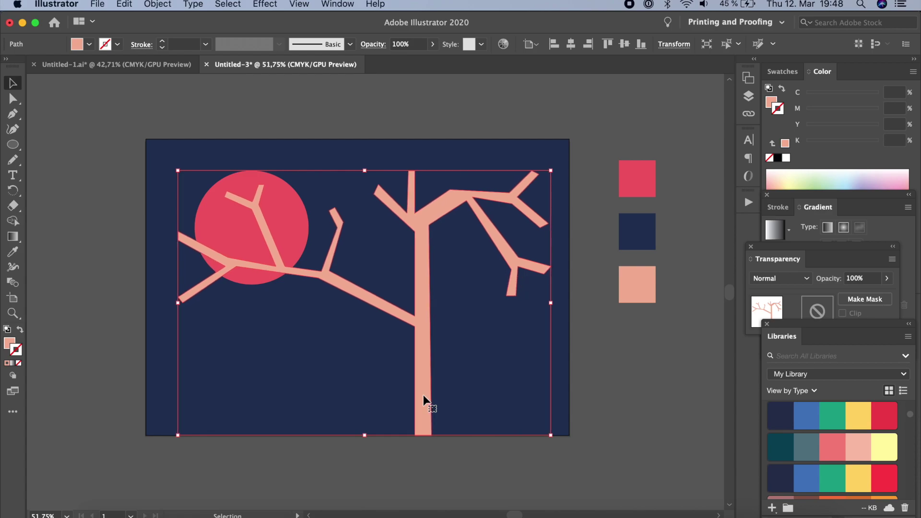
click(357, 331)
drag(301, 229, 304, 237)
click(375, 460)
- Enlarge the red circle slightly from its centre
click(295, 233)
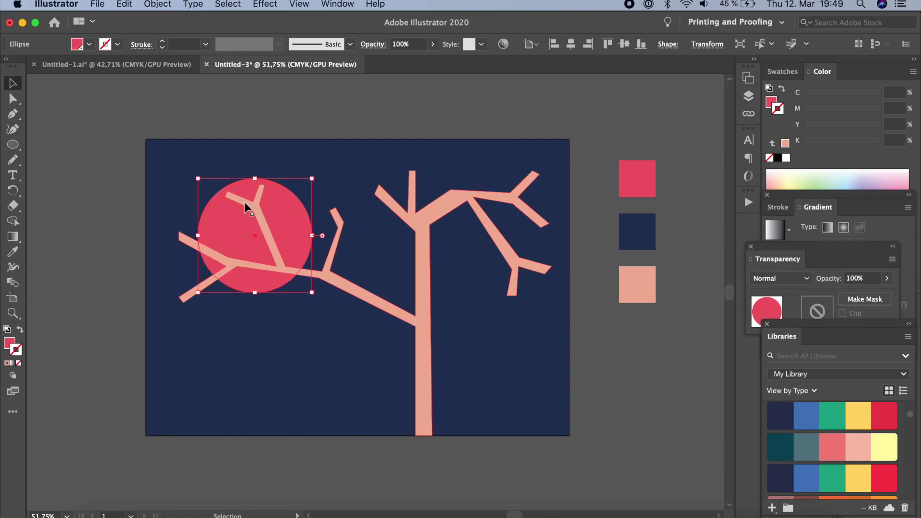
drag(200, 177, 193, 169)
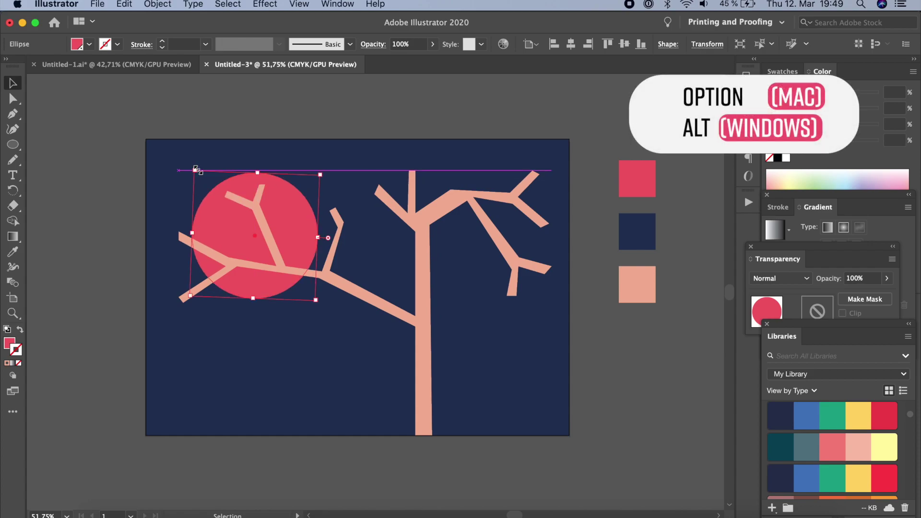
click(589, 425)
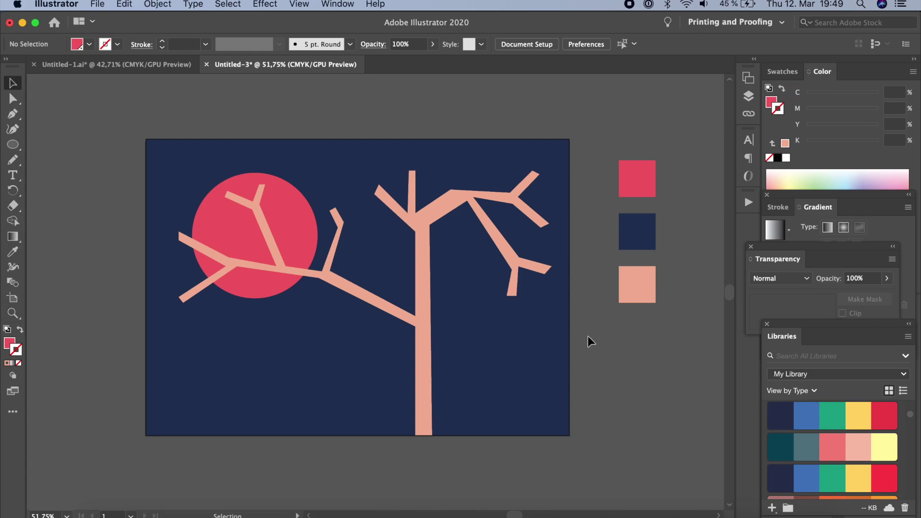
- Paste a copy of the red circle directly in front of the original with Cmd+C, Cmd+F
click(305, 234)
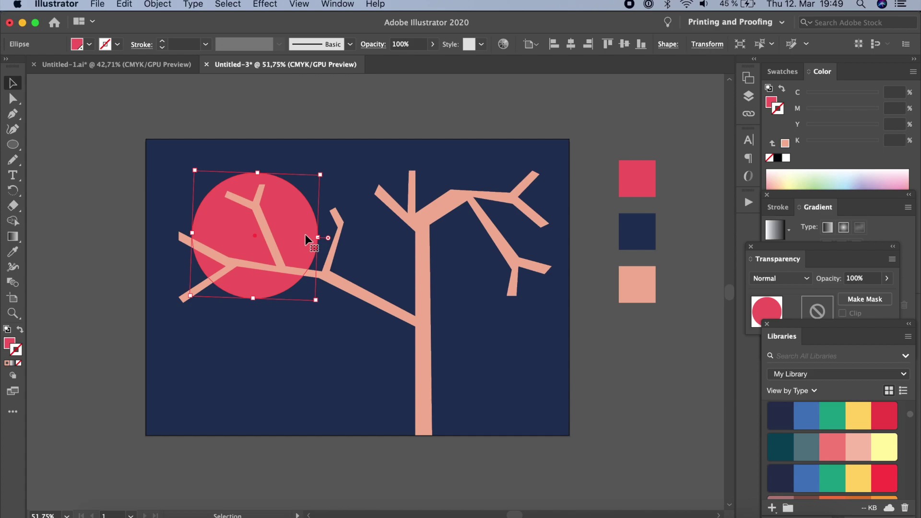
key(super+c)
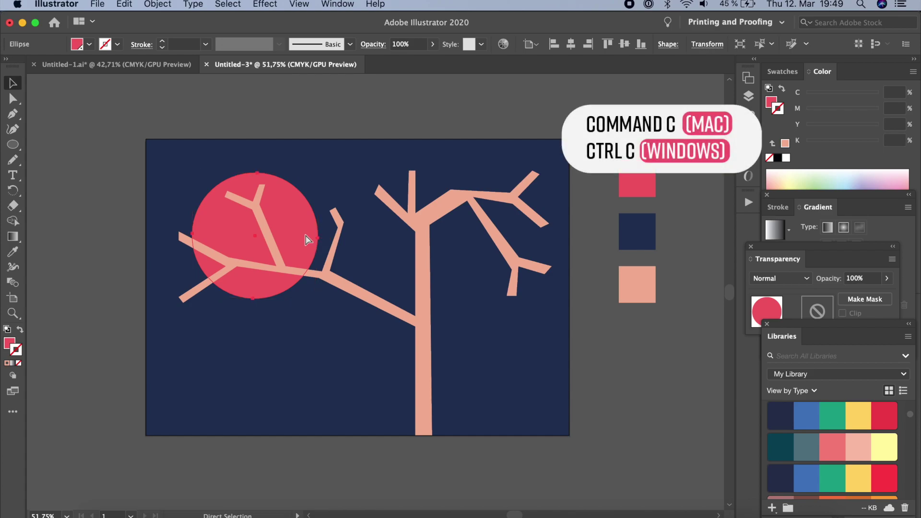
key(super+f)
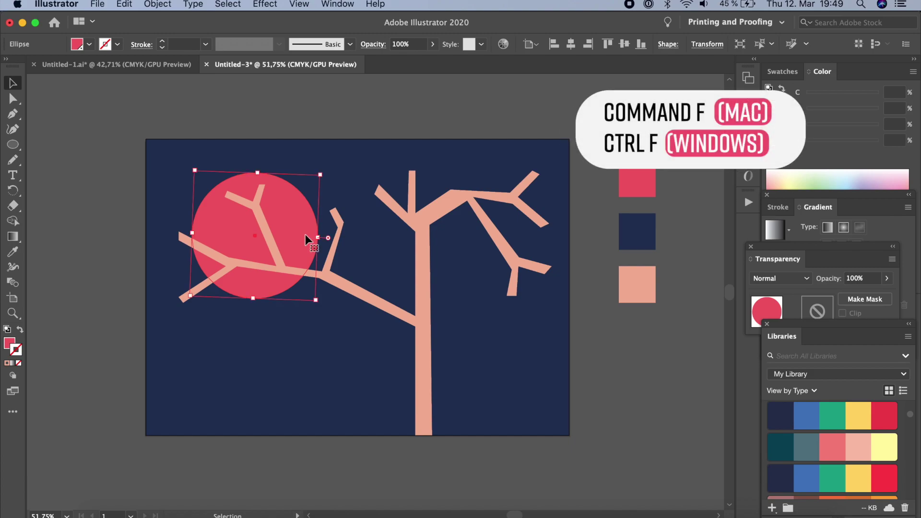
drag(305, 234, 309, 315)
key(super+z)
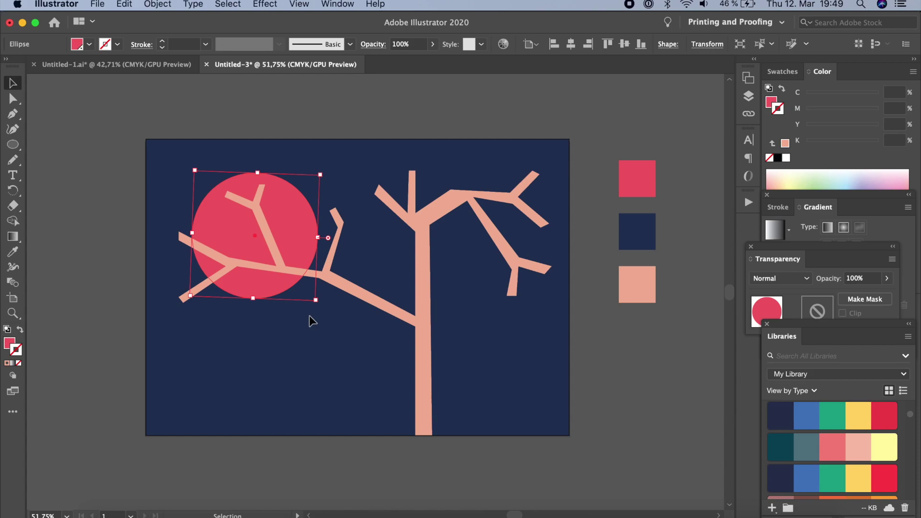
key(super+F9)
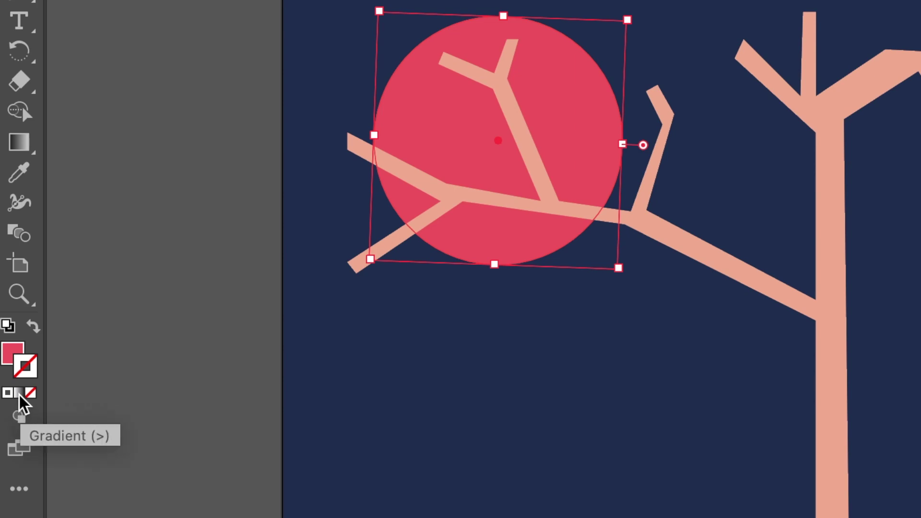
- Fill the front circle copy with a white-to-black radial gradient
click(10, 359)
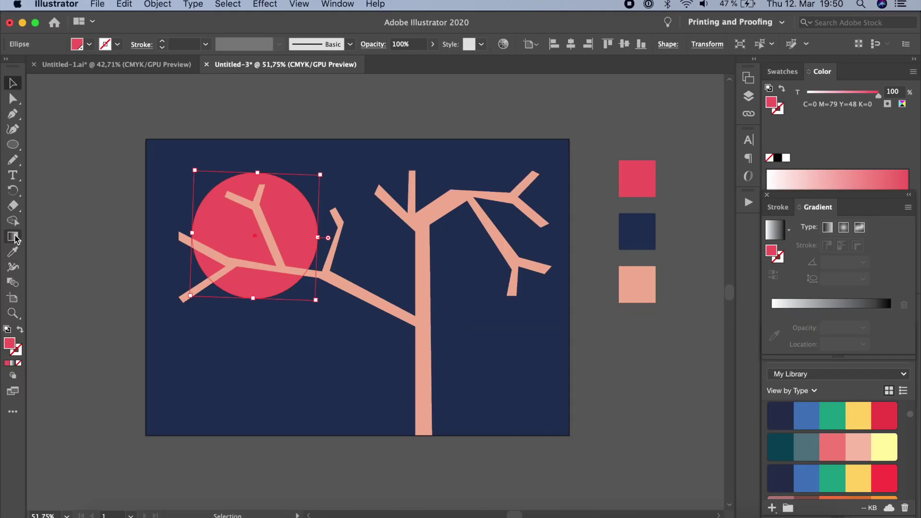
click(21, 143)
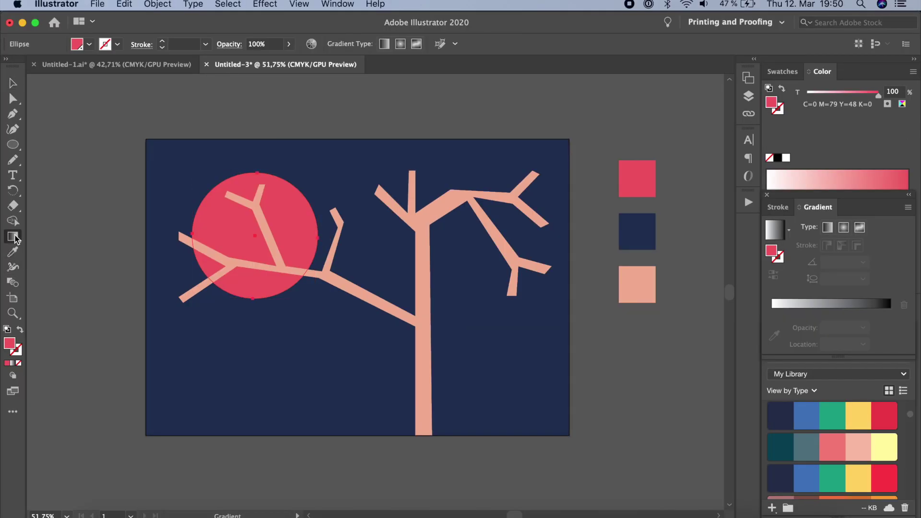
click(352, 6)
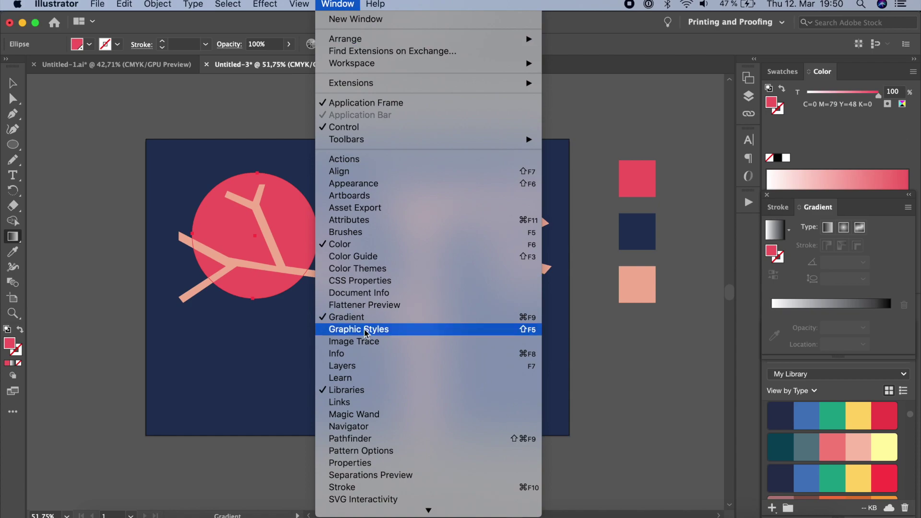
click(729, 347)
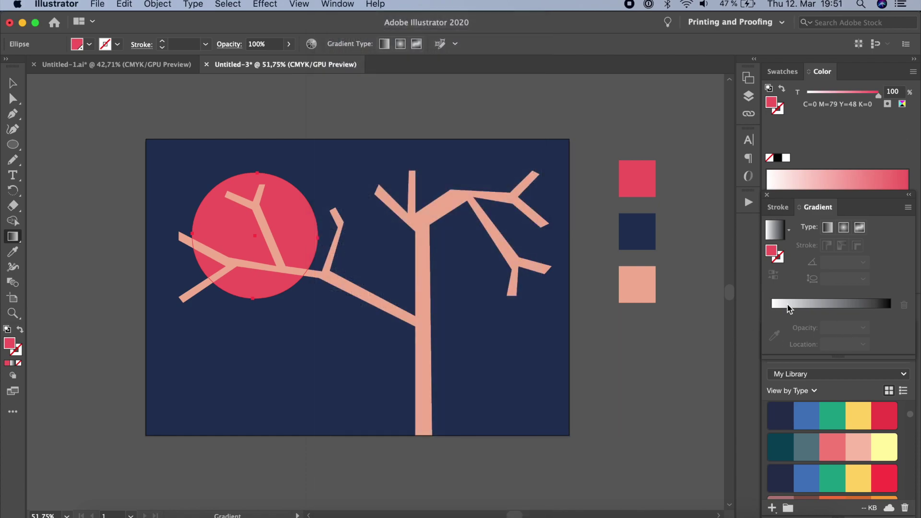
click(776, 305)
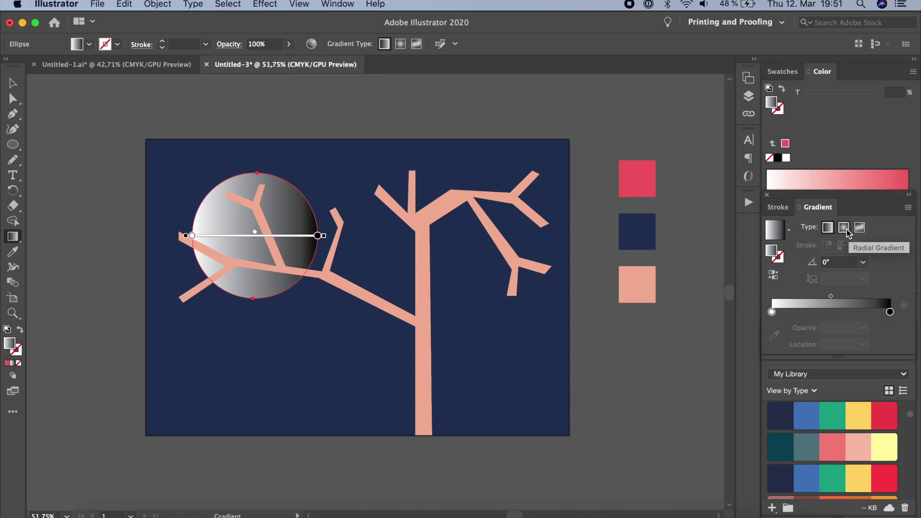
click(844, 228)
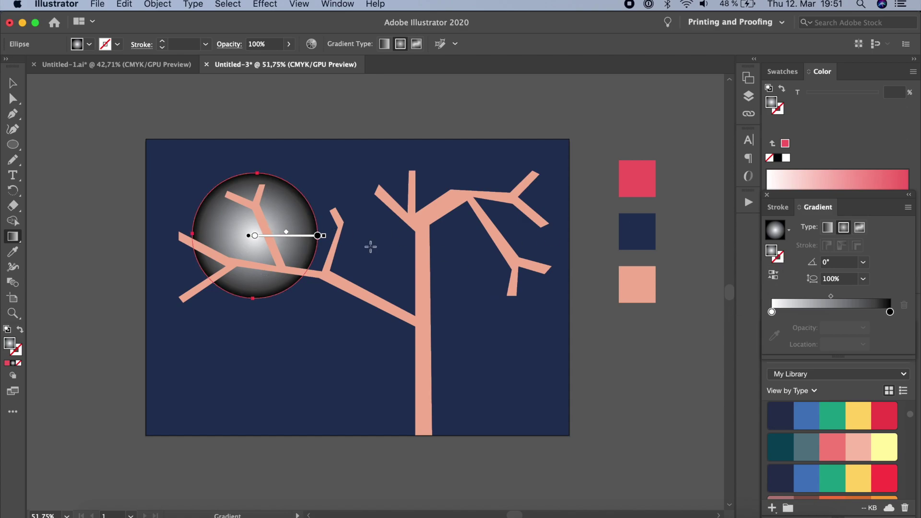
click(787, 230)
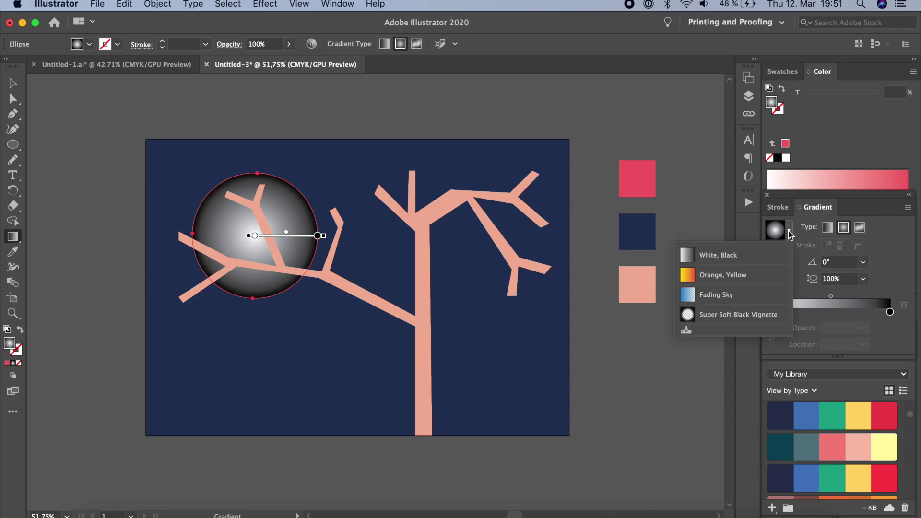
click(788, 230)
- Angle the gradient about −50.5° from upper left to lower right, black stop near 82.93%
mouse_move(198, 163)
mouse_down()
mouse_move(323, 308)
mouse_move(288, 272)
mouse_up()
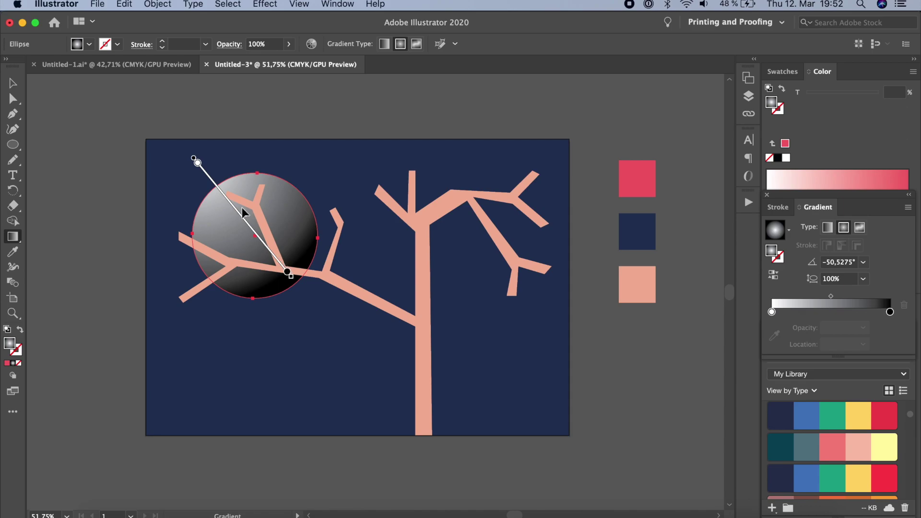
click(197, 164)
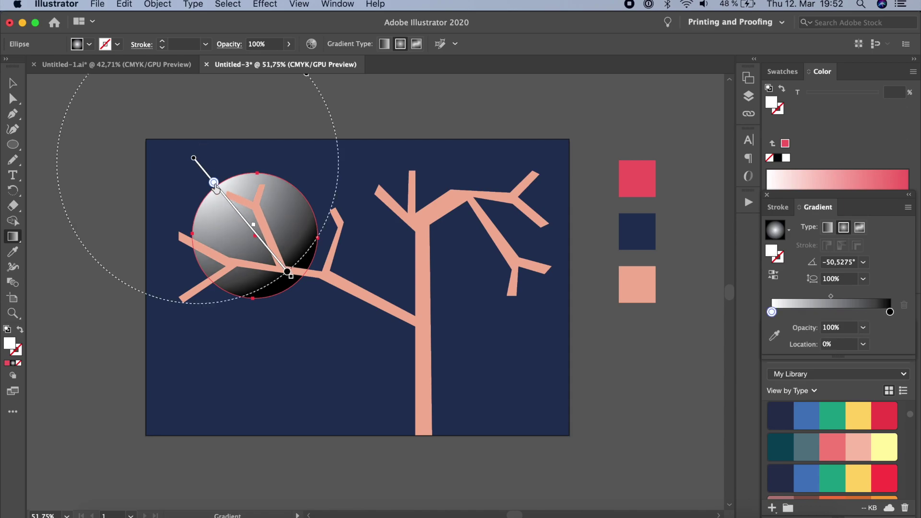
mouse_move(288, 272)
mouse_down()
mouse_move(264, 250)
mouse_move(304, 295)
mouse_move(278, 261)
mouse_up()
drag(241, 214, 225, 203)
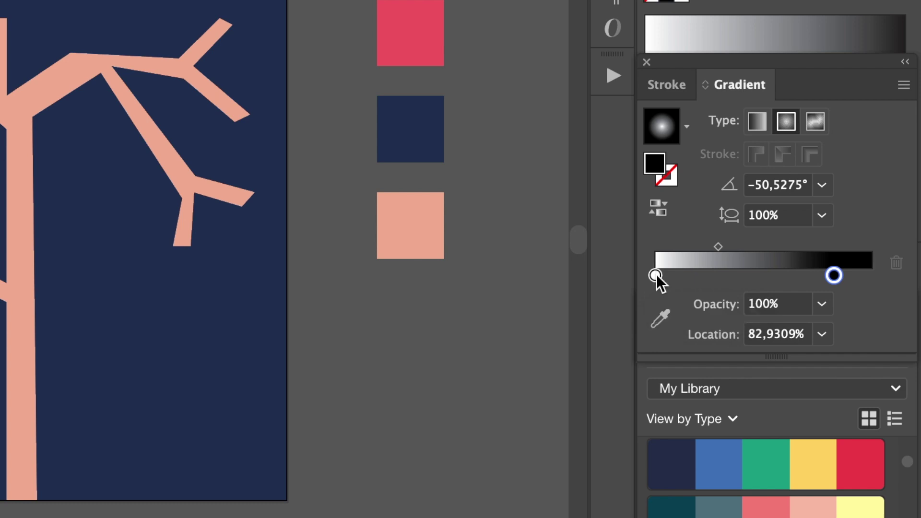
- Make the white stop 0% opacity at 25.23% and move the black stop to 92.05%
click(655, 275)
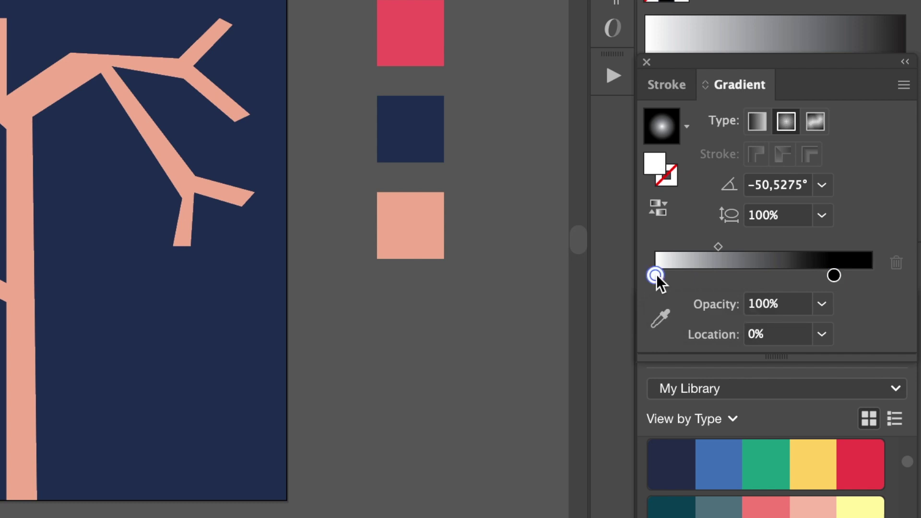
click(822, 304)
click(835, 336)
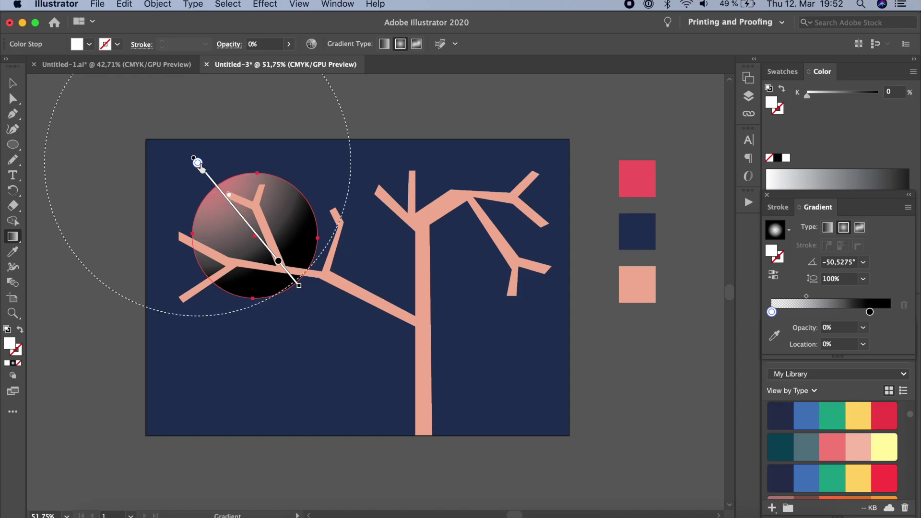
mouse_move(205, 169)
mouse_down()
mouse_move(235, 203)
mouse_move(224, 194)
mouse_up()
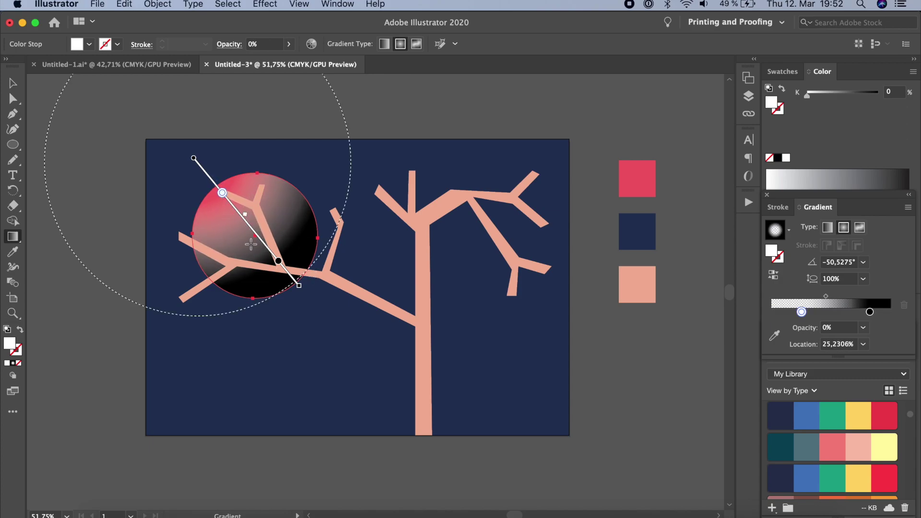
drag(279, 261, 288, 273)
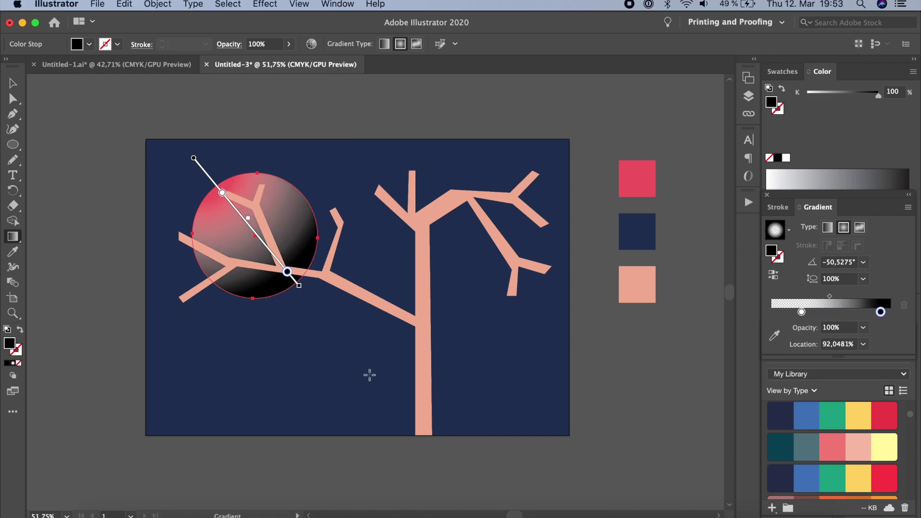
click(13, 84)
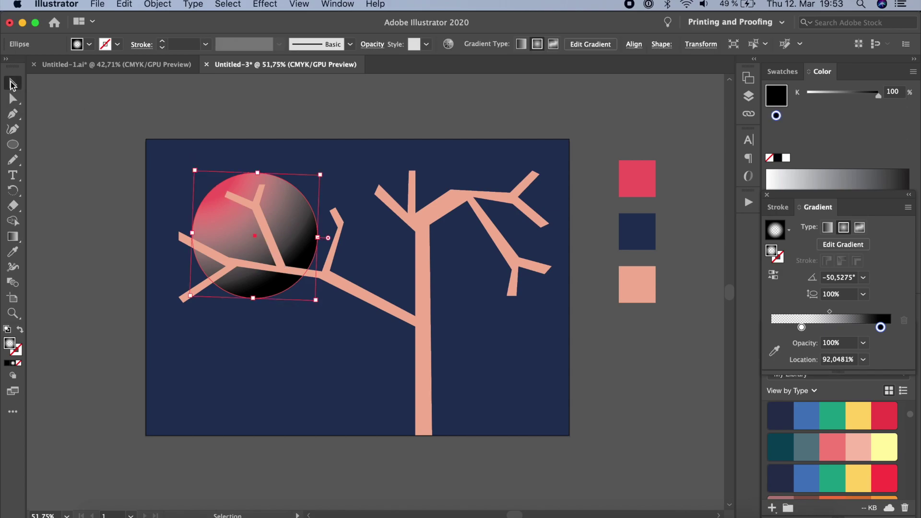
- Open the Texture > Grain effect for the sun circle
click(265, 4)
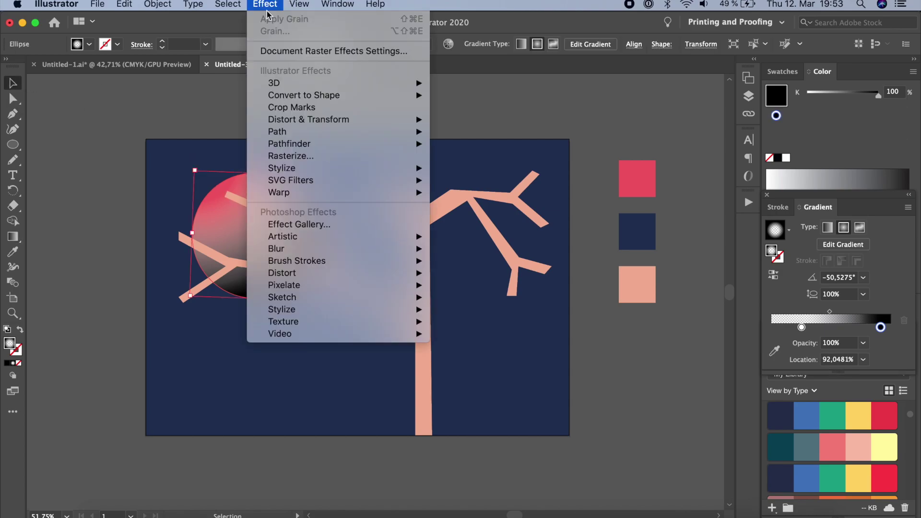
mouse_move(302, 301)
mouse_move(304, 322)
click(463, 335)
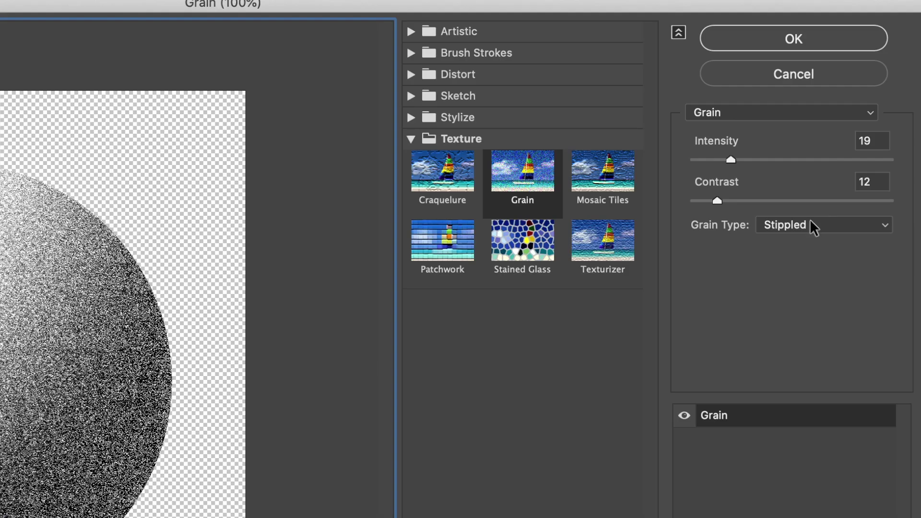
- Compare Regular, Soft and Vertical grain, then apply Stippled at intensity 19, contrast 12
click(809, 227)
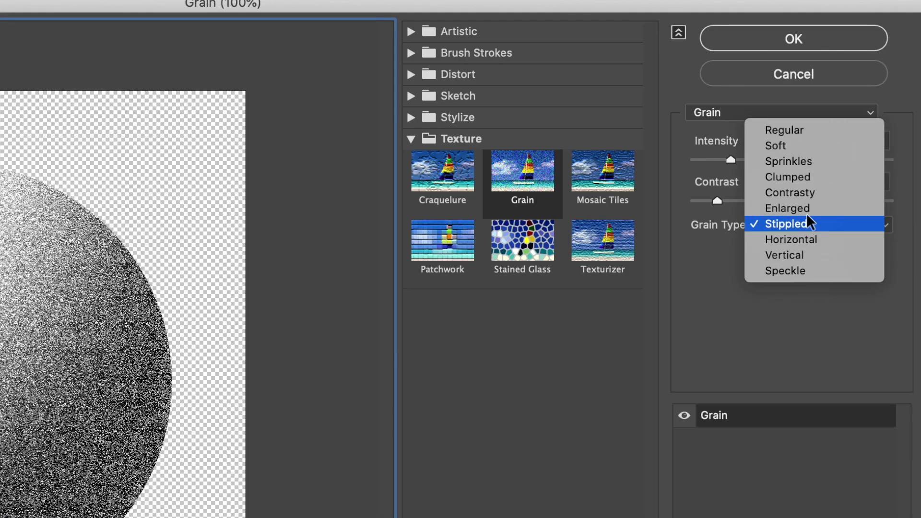
click(805, 128)
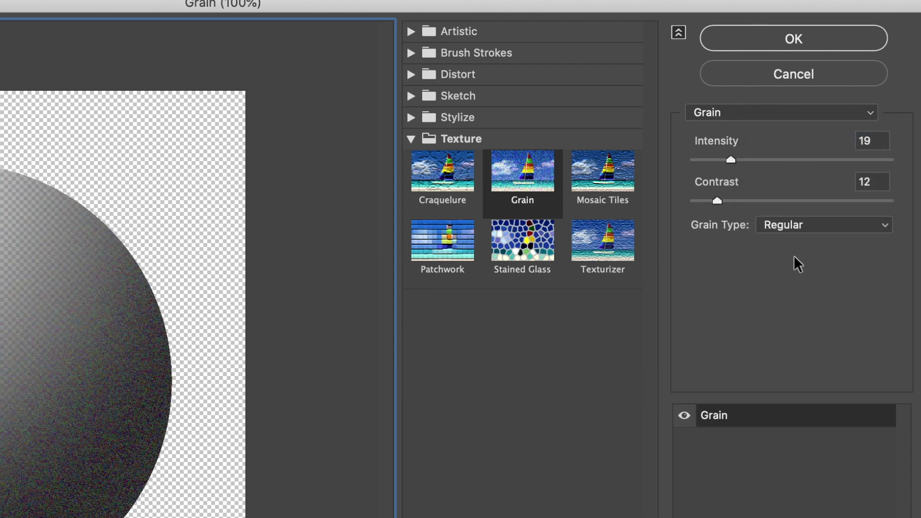
click(806, 227)
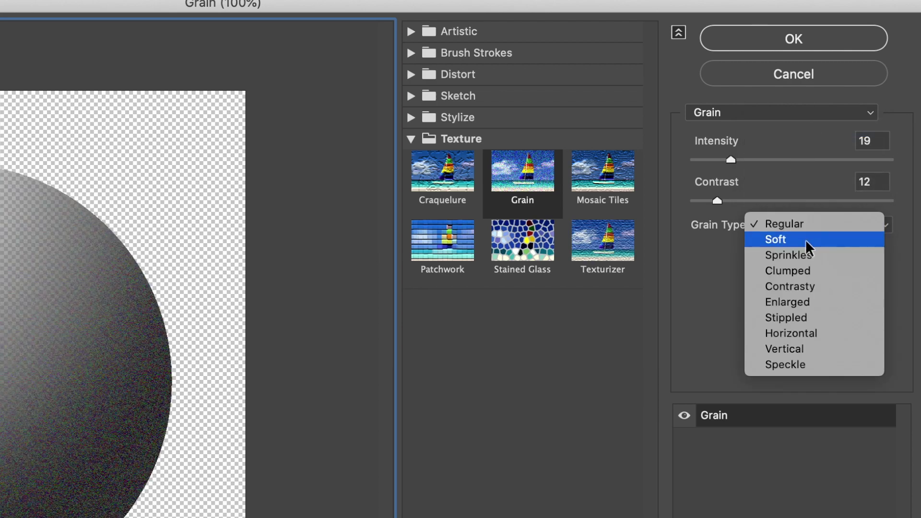
click(807, 240)
click(806, 224)
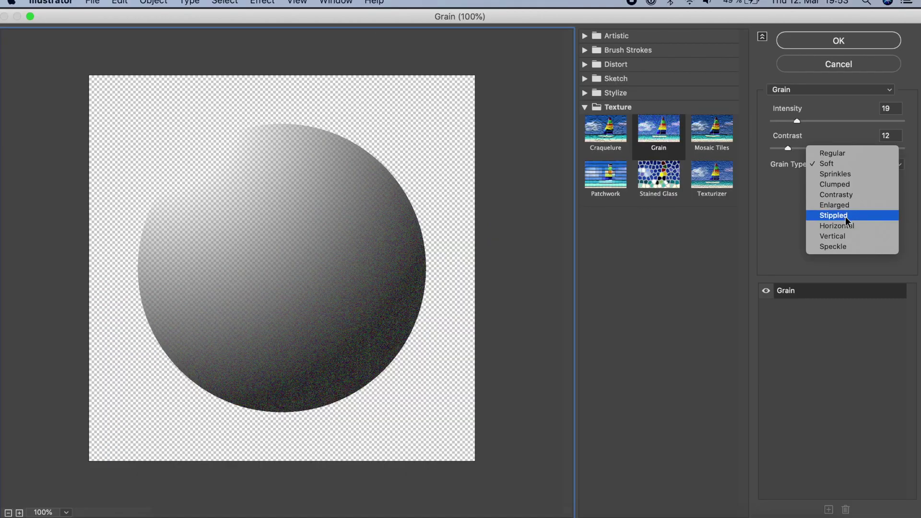
click(844, 236)
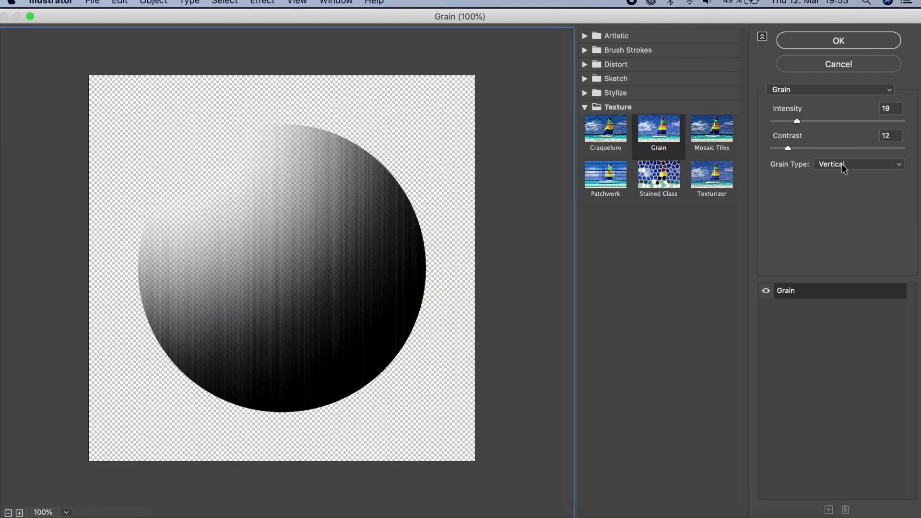
click(844, 168)
click(838, 142)
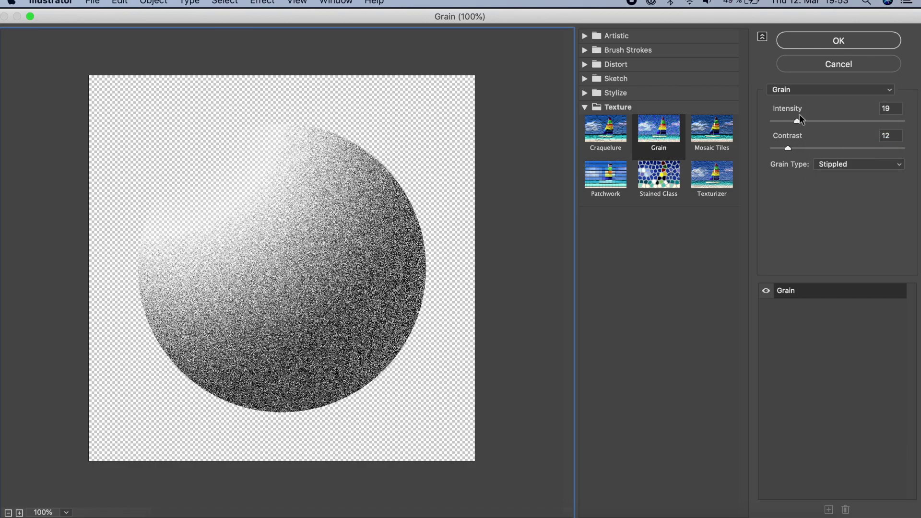
mouse_move(798, 120)
mouse_down()
mouse_move(812, 119)
mouse_move(796, 121)
mouse_up()
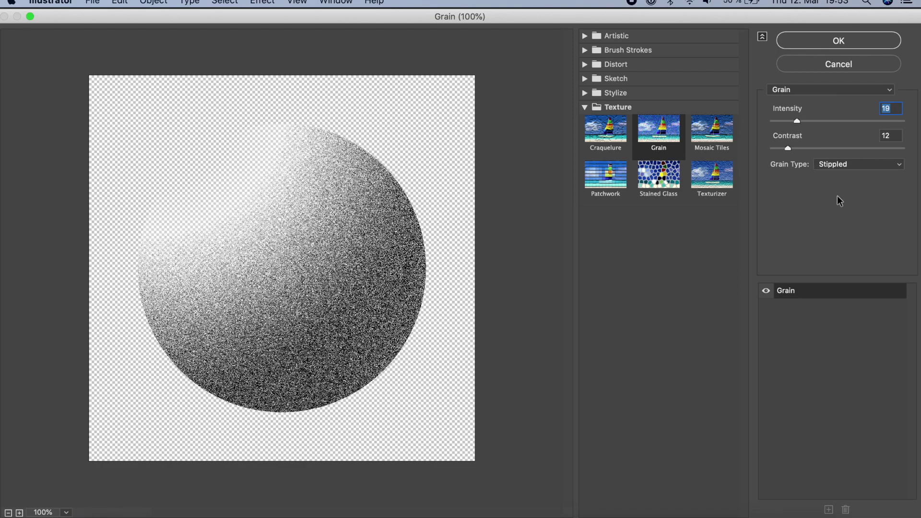
click(837, 42)
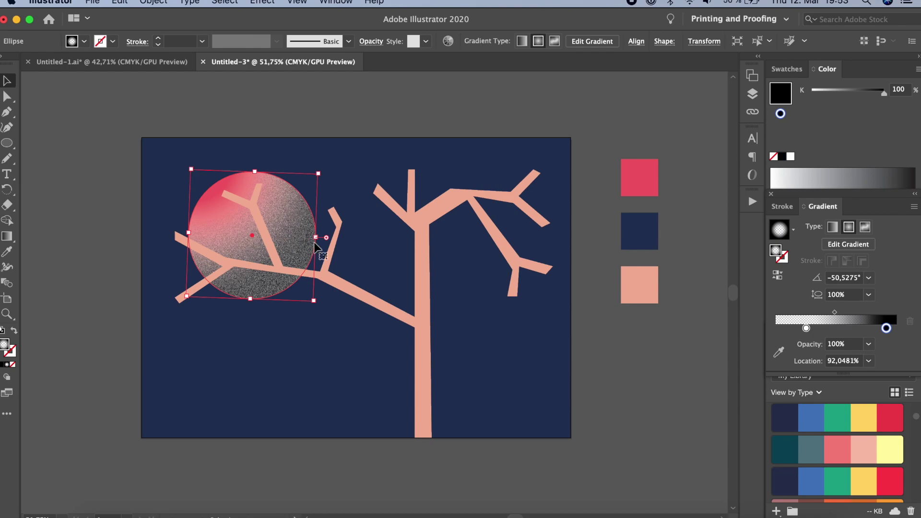
- Reselect the grainy sun circle and check its Grain effect in the Appearance panel
click(635, 409)
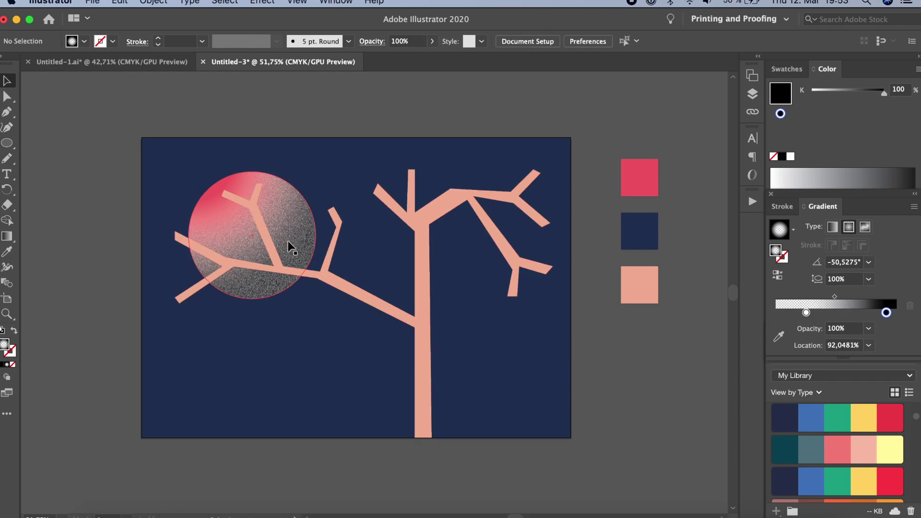
click(288, 240)
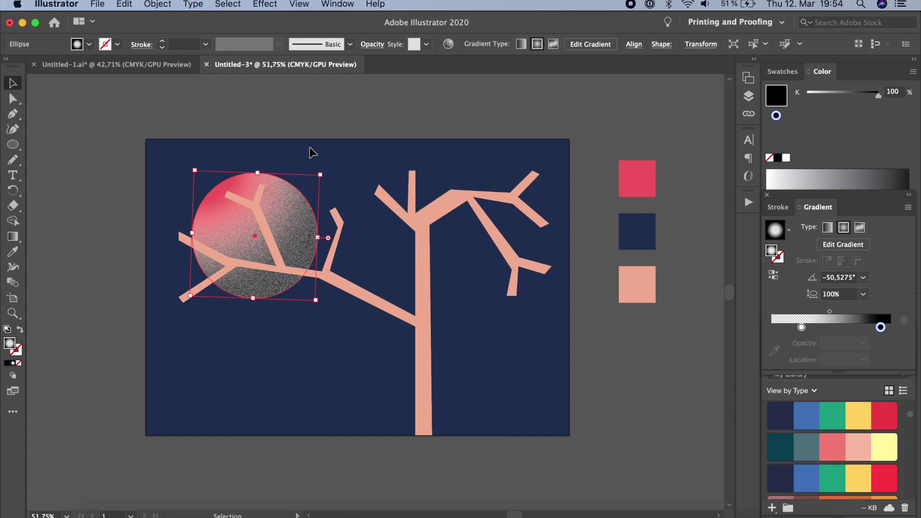
click(337, 5)
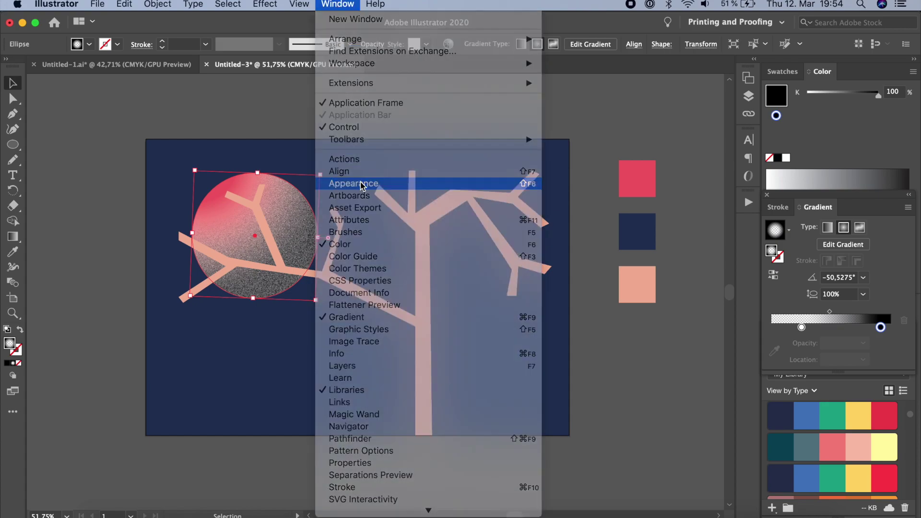
click(362, 185)
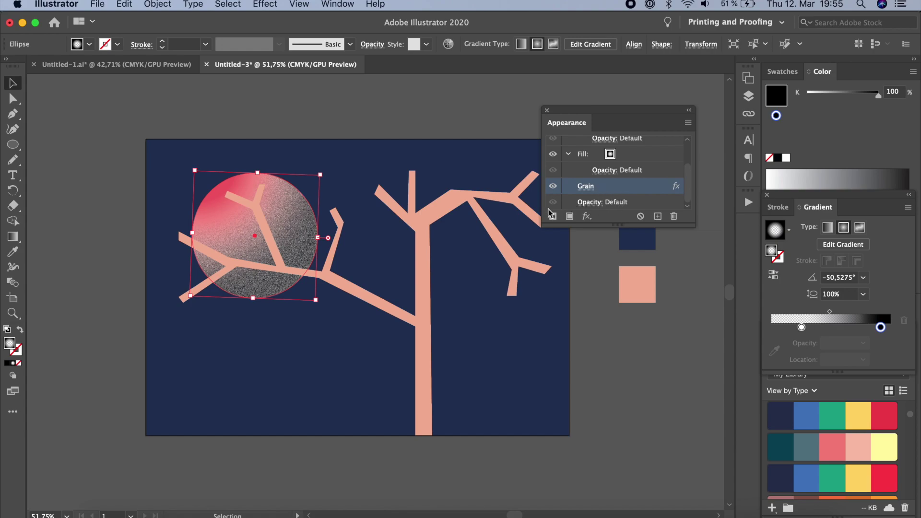
click(546, 110)
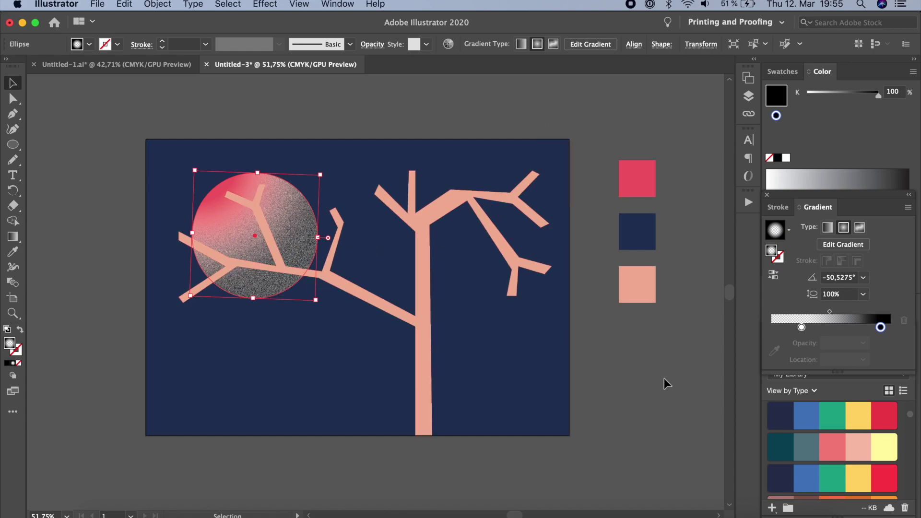
- Lower the sun circle's opacity to 70% in the Transparency panel
click(341, 5)
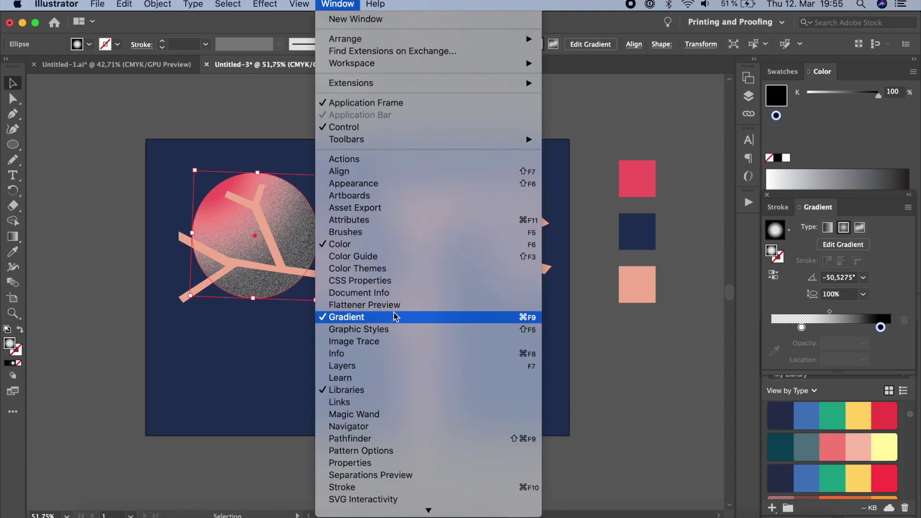
click(364, 499)
drag(840, 255, 669, 344)
click(716, 366)
drag(715, 387, 699, 386)
click(700, 312)
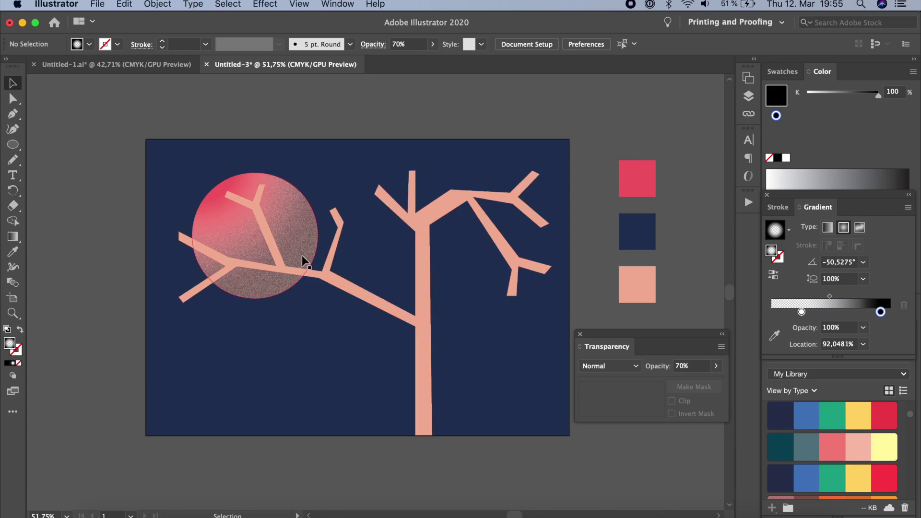
click(580, 334)
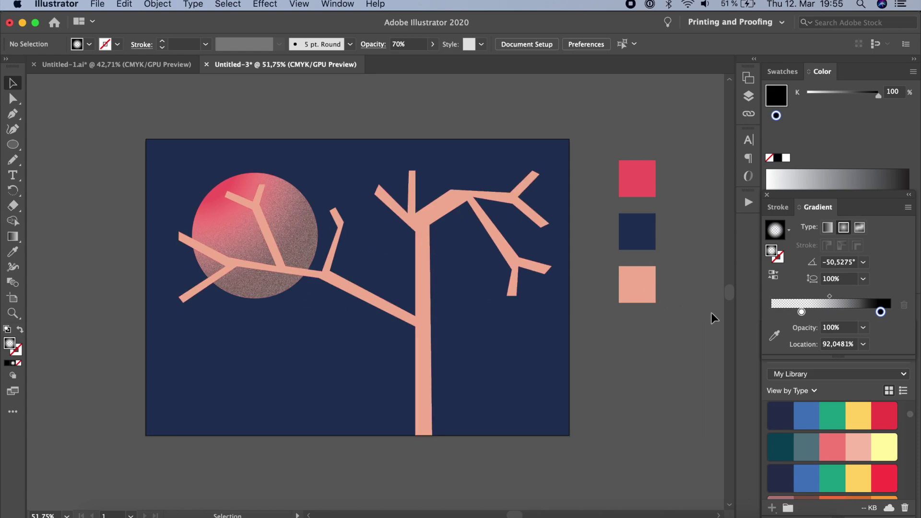
click(418, 333)
- Give the tree a radial gradient, peach at the trunk fading to black at the outer branches
key(a)
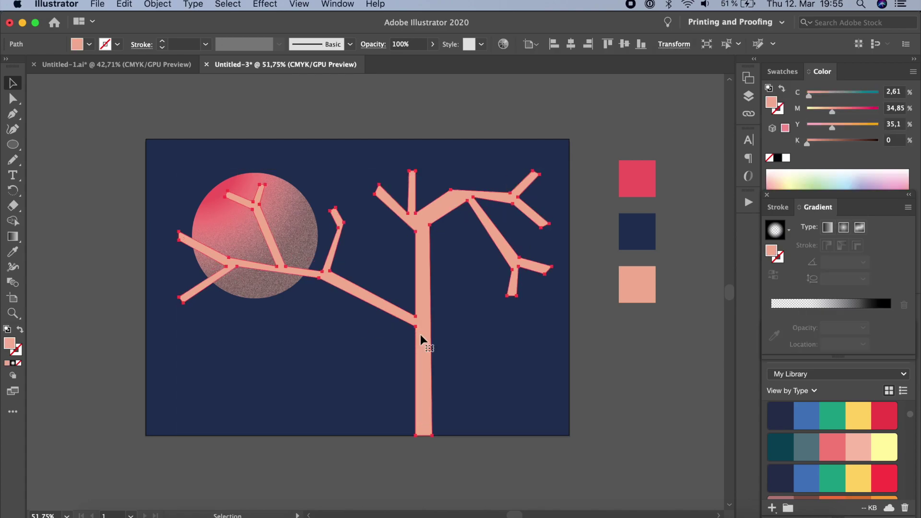
key(v)
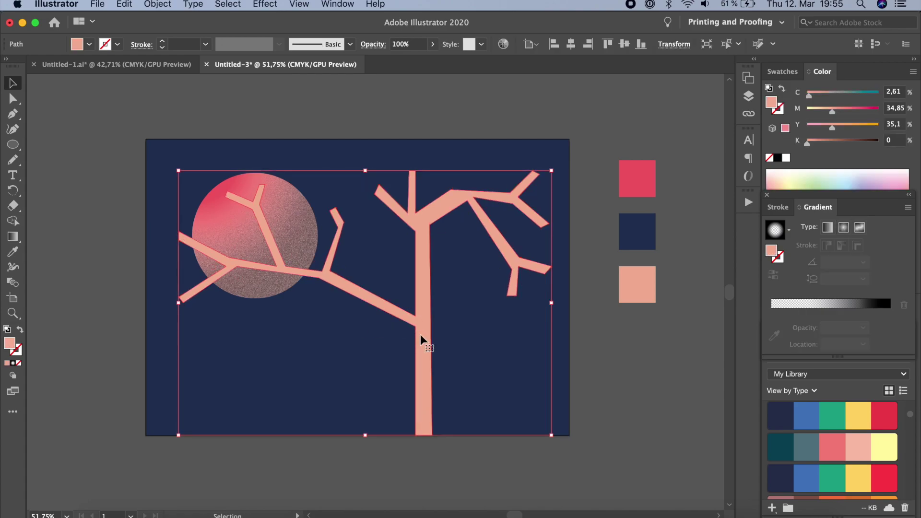
click(13, 237)
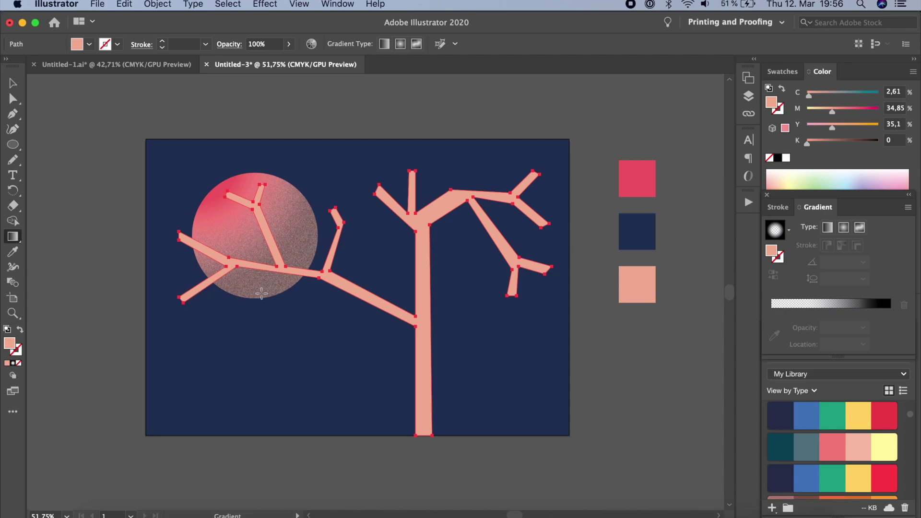
click(834, 305)
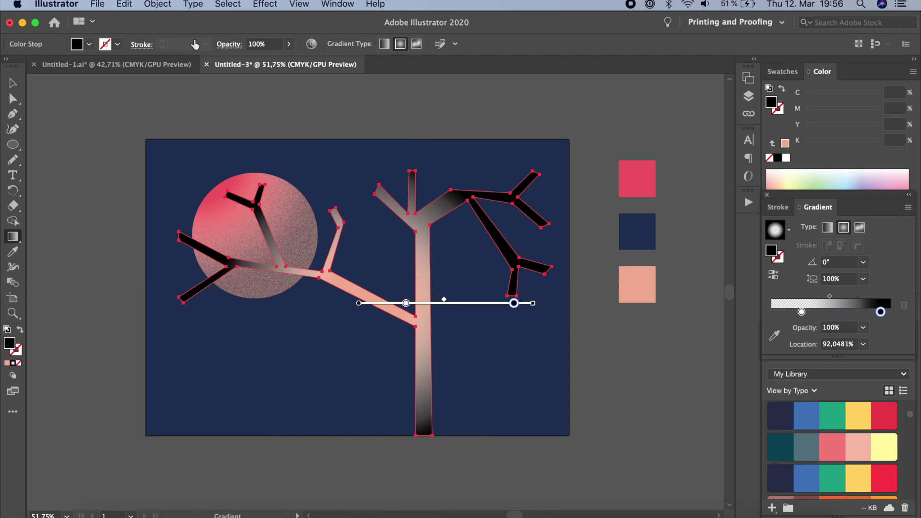
key(v)
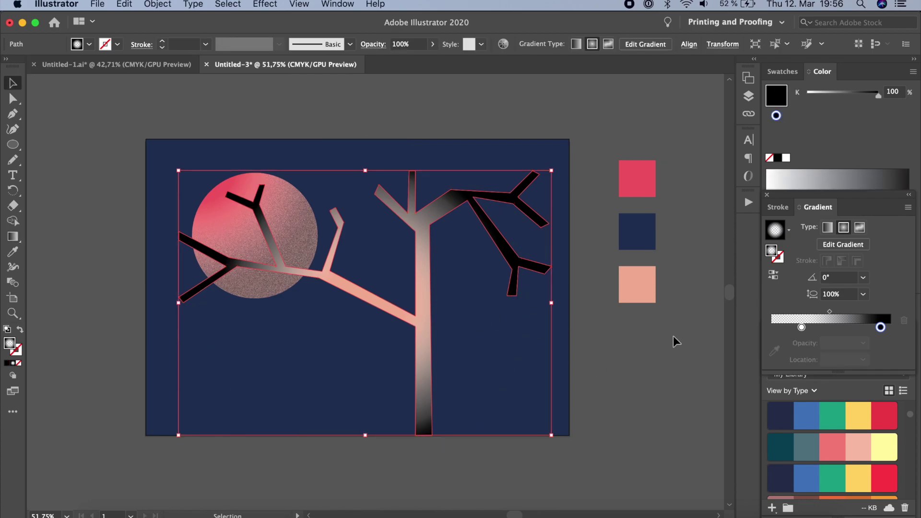
click(13, 237)
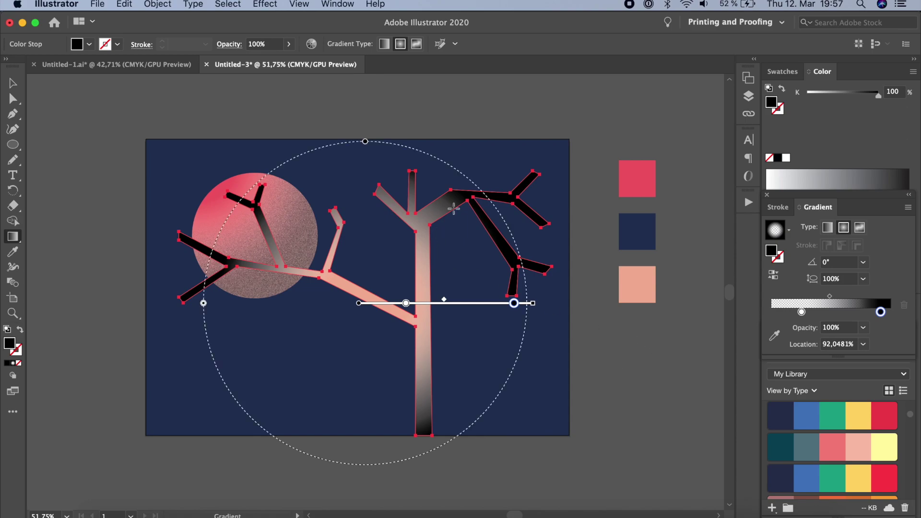
click(12, 83)
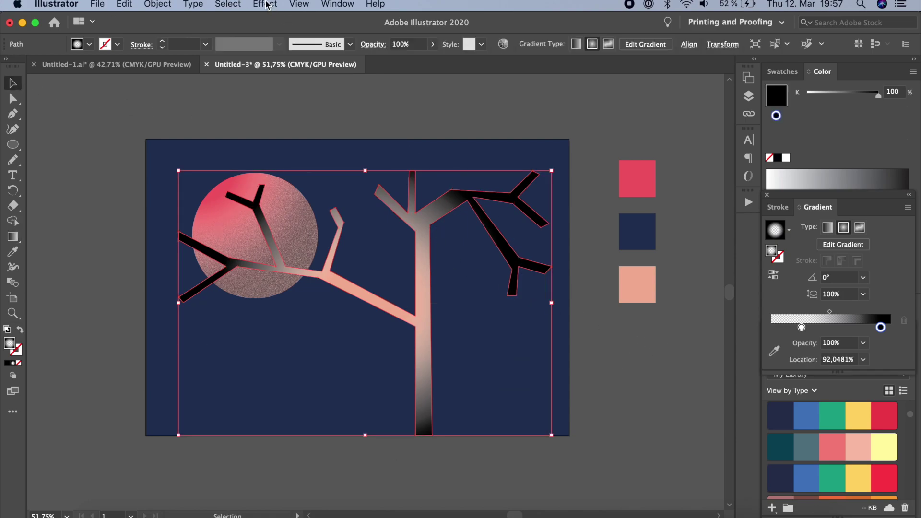
- Apply a Stippled Grain effect to the tree with Intensity 17 and Contrast 21
click(265, 4)
mouse_move(393, 309)
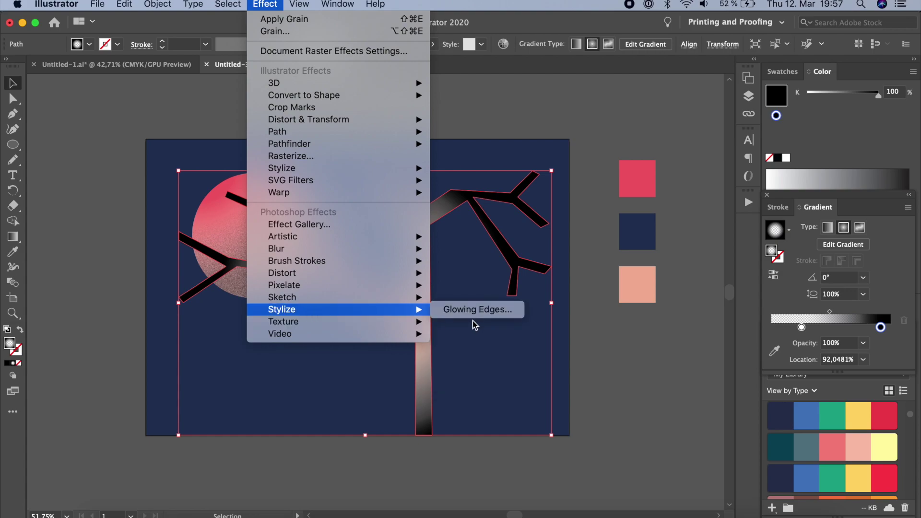
mouse_move(372, 322)
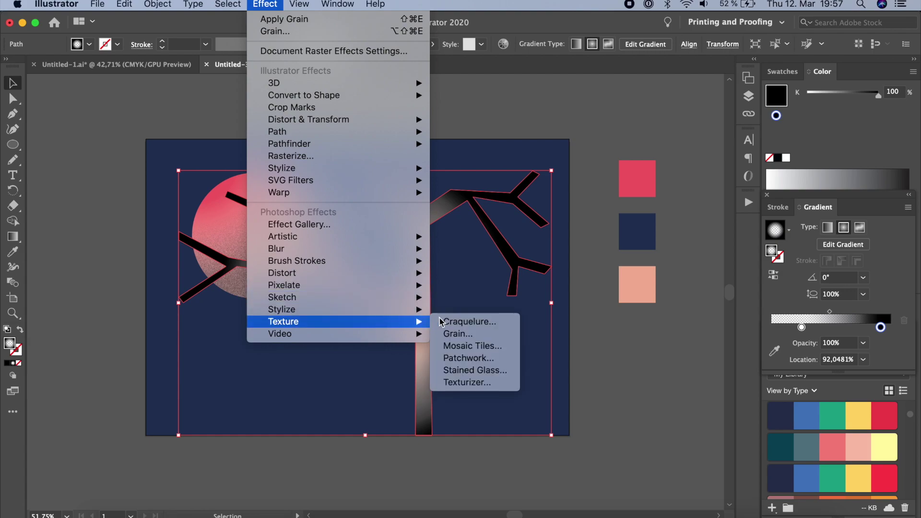
click(463, 334)
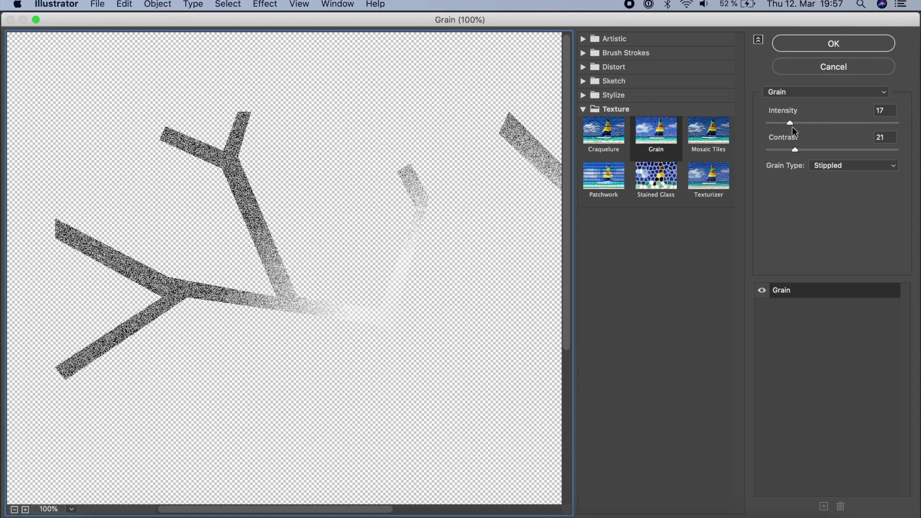
click(830, 44)
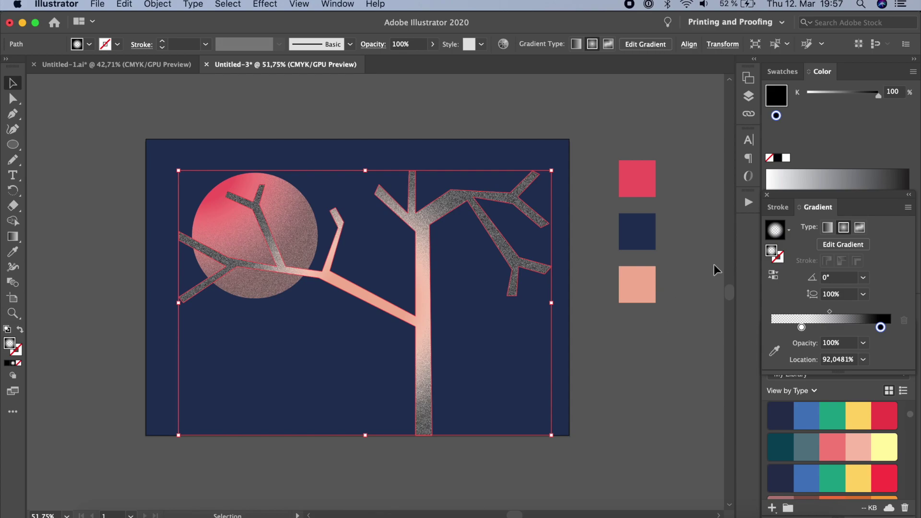
- Dock the Gradient panel higher and lower the tree's opacity to 56%
drag(858, 210, 854, 156)
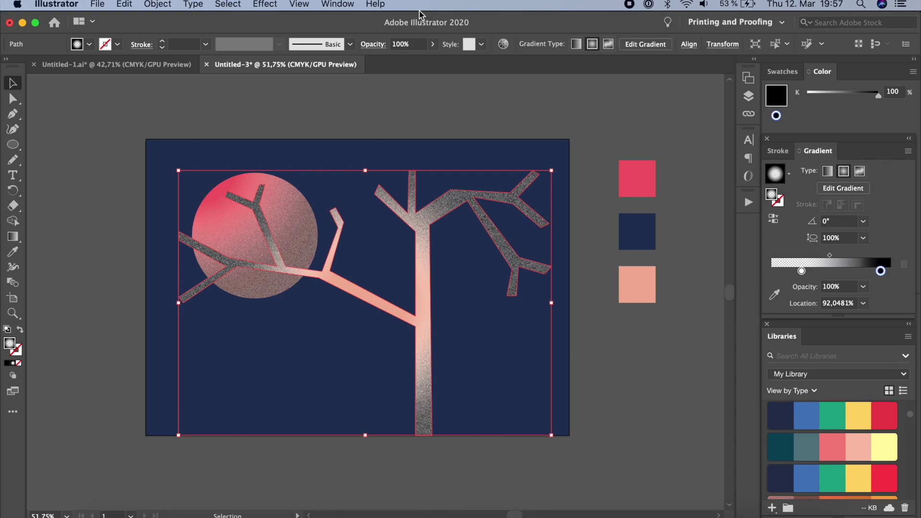
click(337, 4)
scroll(424, 405, down, 1)
scroll(425, 406, down, 5)
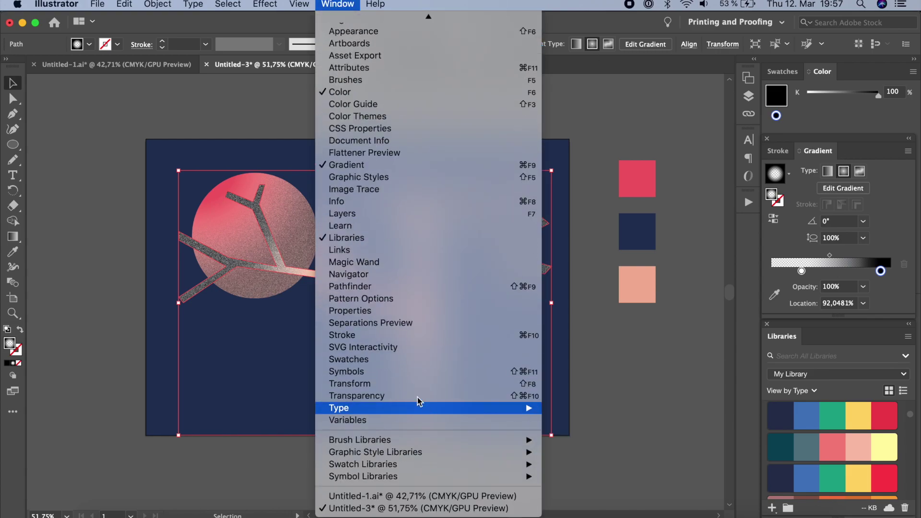
click(374, 397)
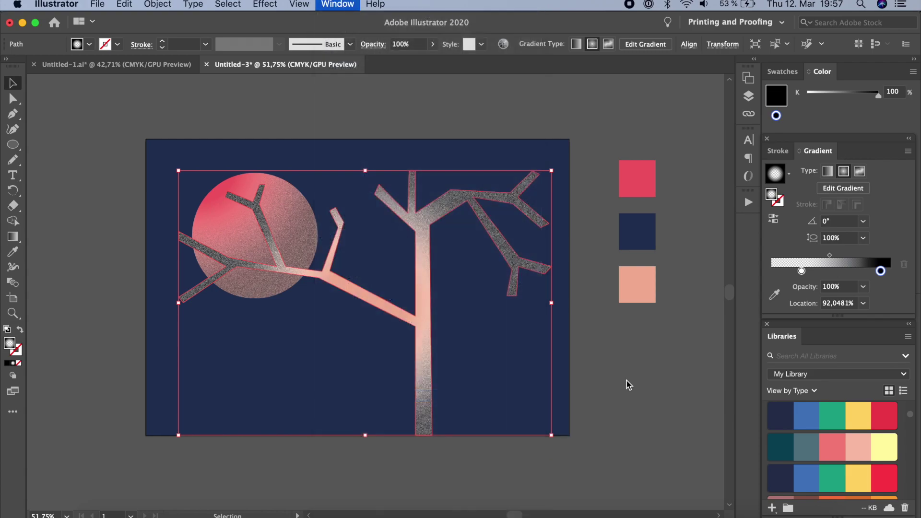
click(715, 367)
drag(713, 381, 694, 382)
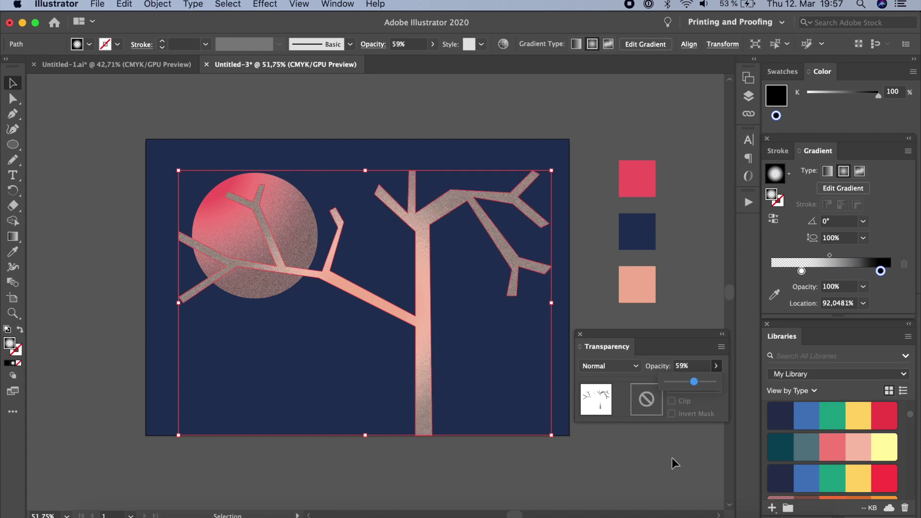
scroll(463, 272, up, 5)
scroll(463, 271, down, 6)
scroll(463, 271, up, 3)
- Redraw the tree's gradient horizontally across the left branches
click(430, 324)
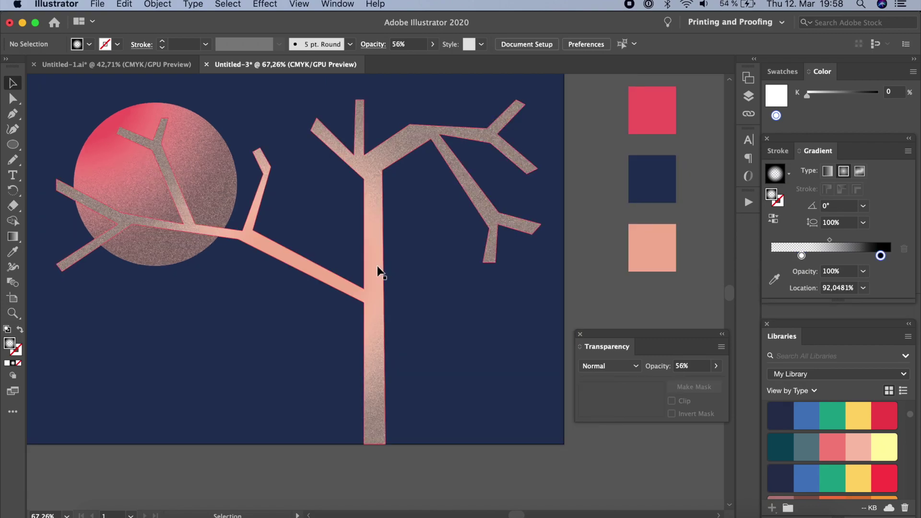
scroll(378, 267, down, 3)
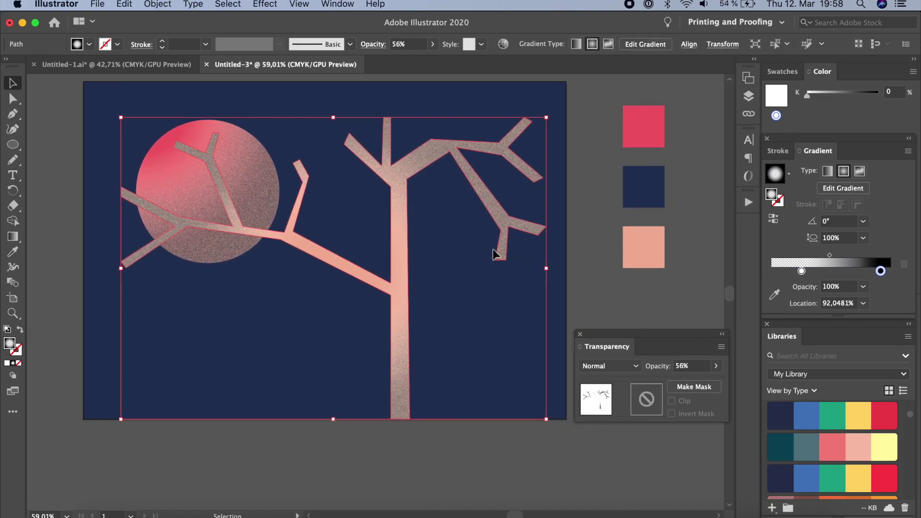
click(12, 235)
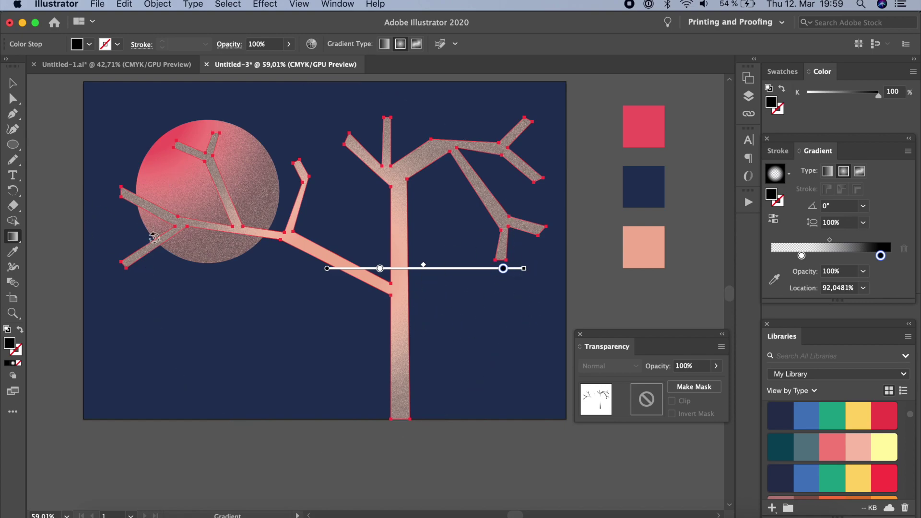
mouse_move(87, 253)
mouse_down()
mouse_move(323, 251)
mouse_move(479, 265)
mouse_move(479, 255)
mouse_move(535, 249)
mouse_up()
key(v)
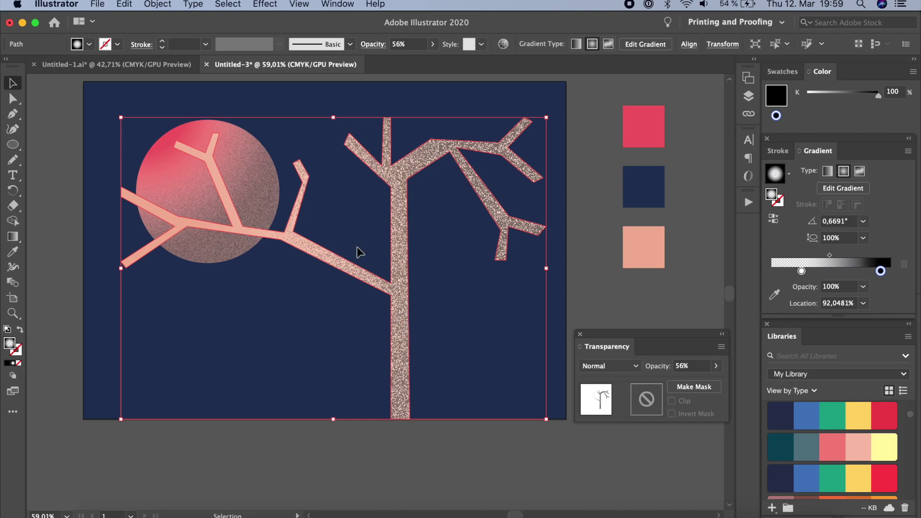
- Edit the tree's Grain effect to Intensity 20, Contrast 17, then set opacity to 62%
click(340, 4)
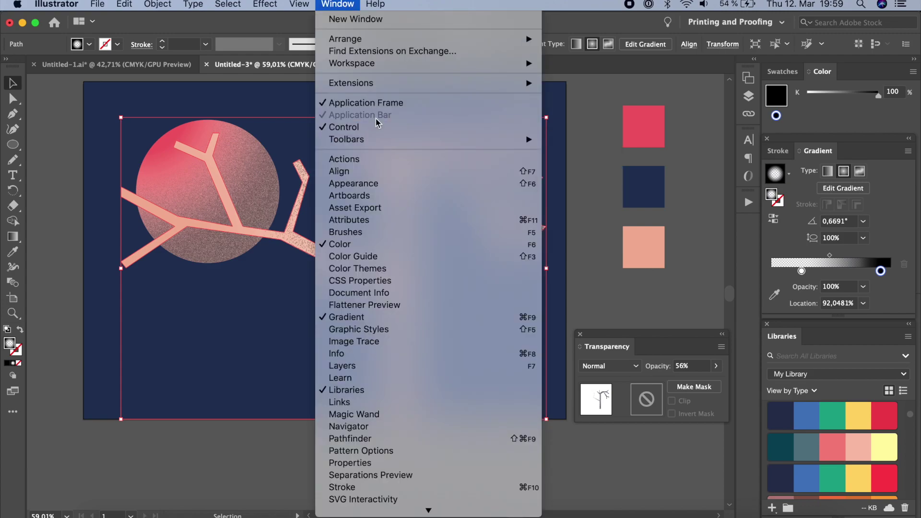
click(360, 184)
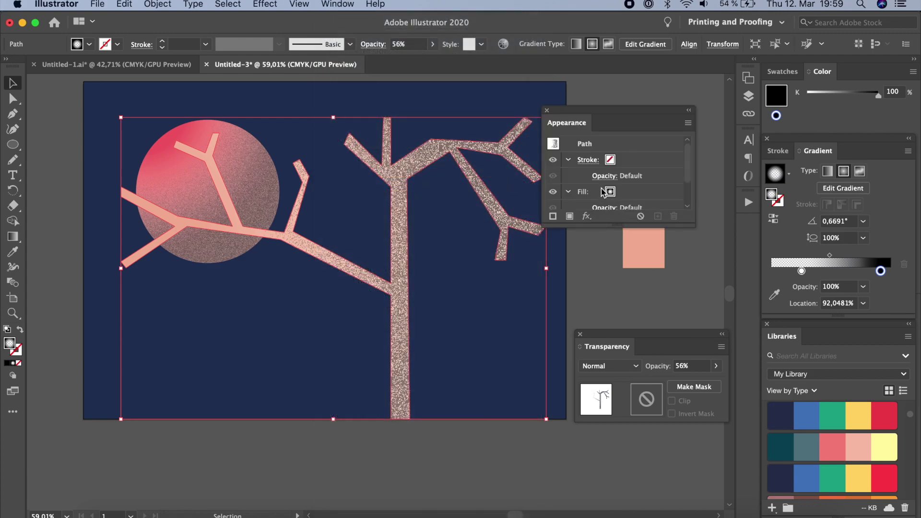
click(586, 187)
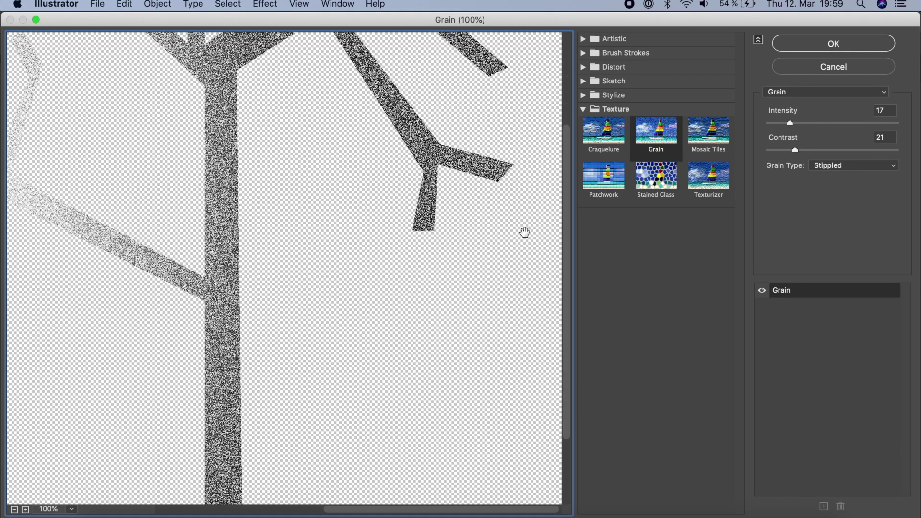
drag(790, 123, 795, 122)
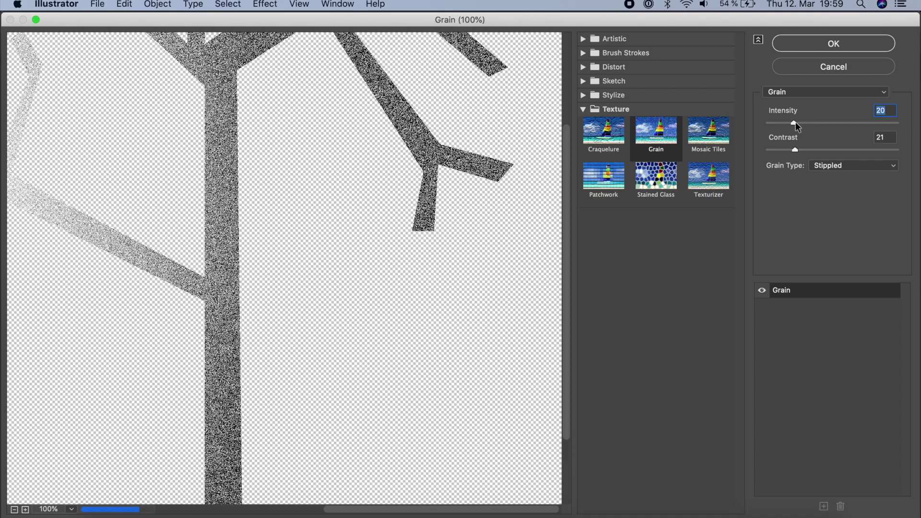
drag(794, 150, 789, 150)
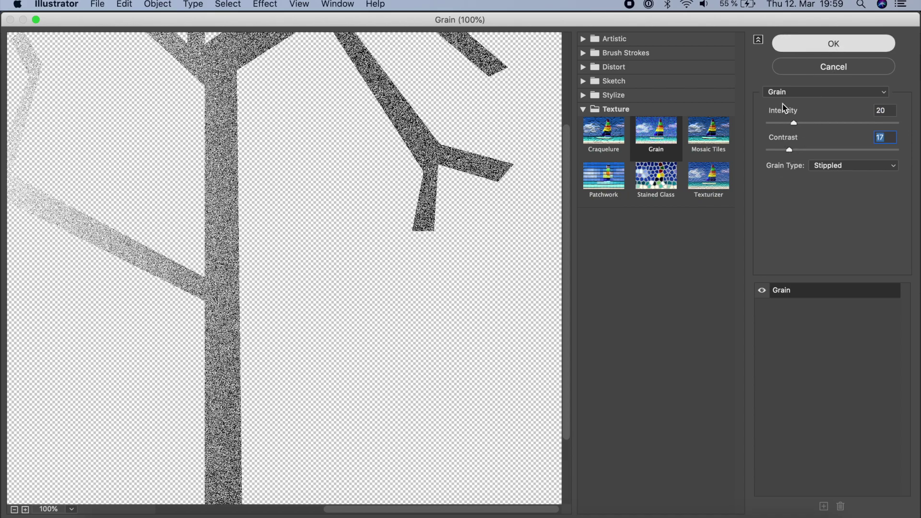
key(Return)
click(716, 366)
drag(696, 387, 701, 387)
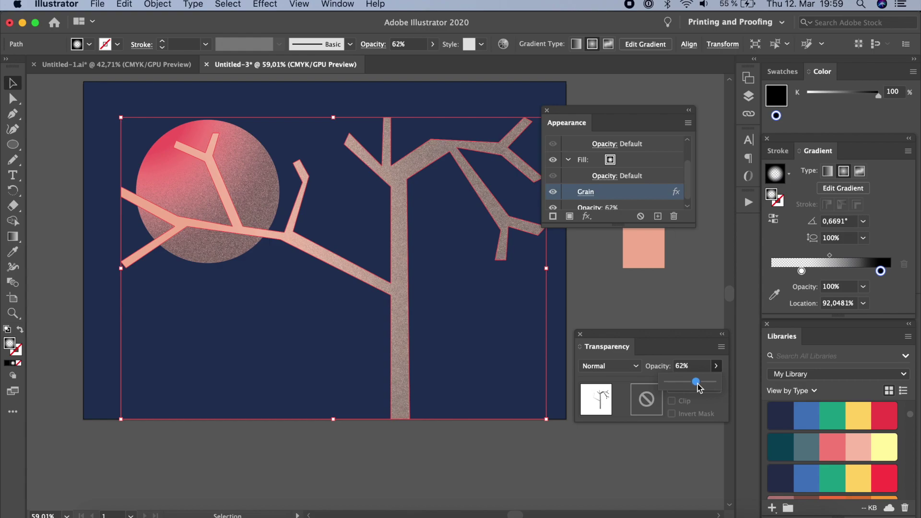
- Set the tree to 75% opacity and stack nudged duplicates into a 3D extrusion
click(644, 442)
click(644, 443)
click(402, 302)
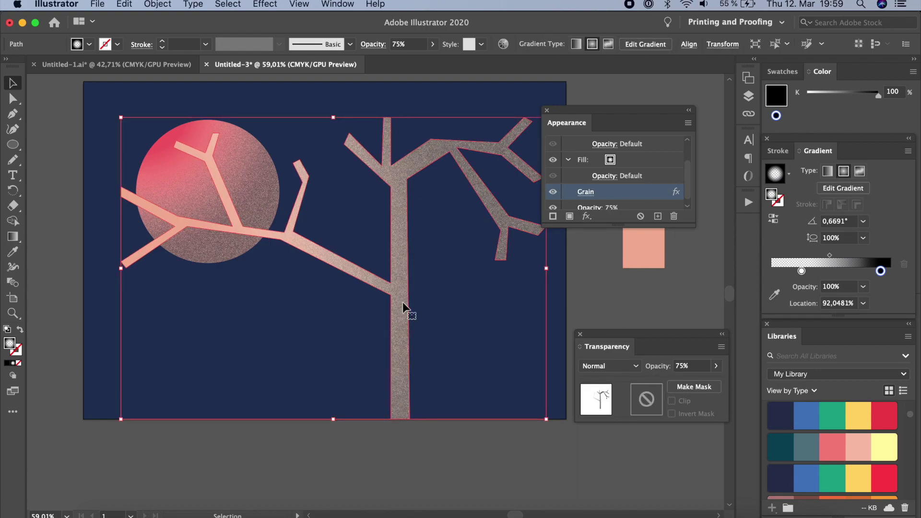
key(alt+Right)
key(alt+Right)
key(alt+Right)
key(alt+Right)
key(alt+Right)
key(alt+Right)
key(alt+Right)
key(alt+Right)
key(alt+Right)
key(alt+Right)
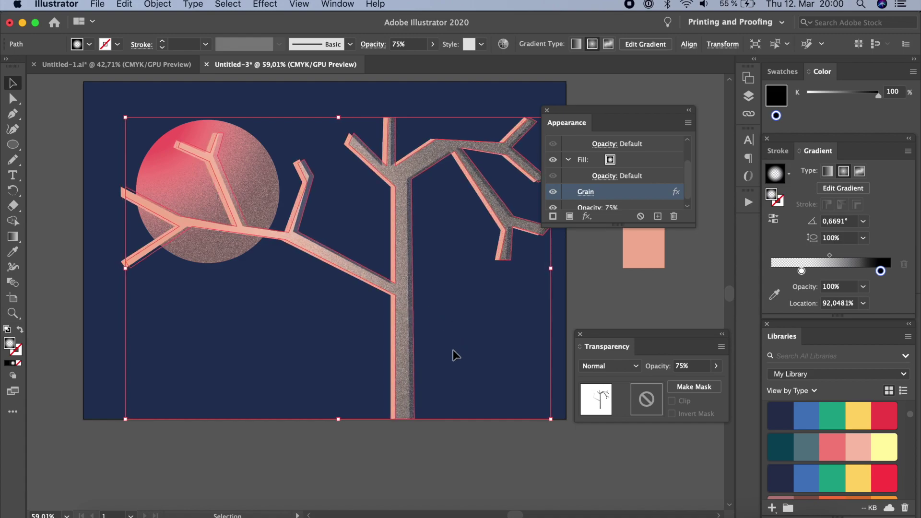
click(425, 450)
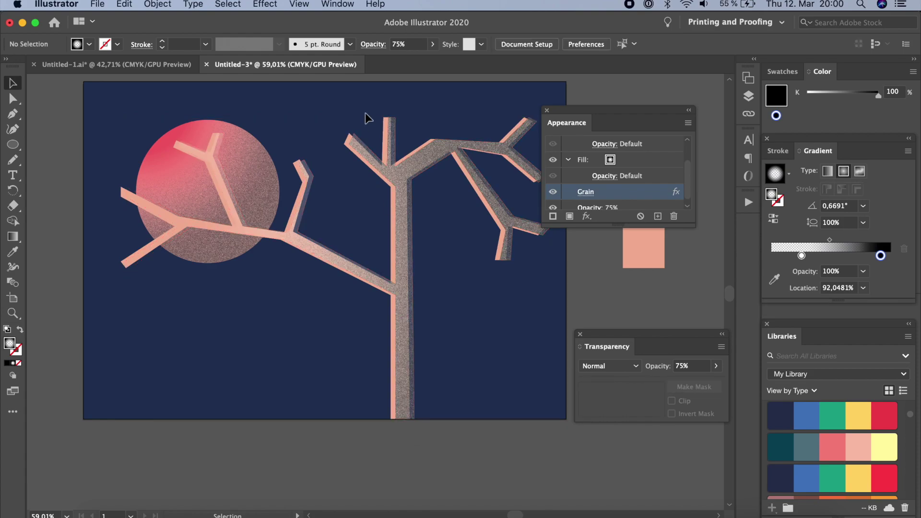
- Close the Appearance panel and show the Layers panel
scroll(460, 456, right, 2)
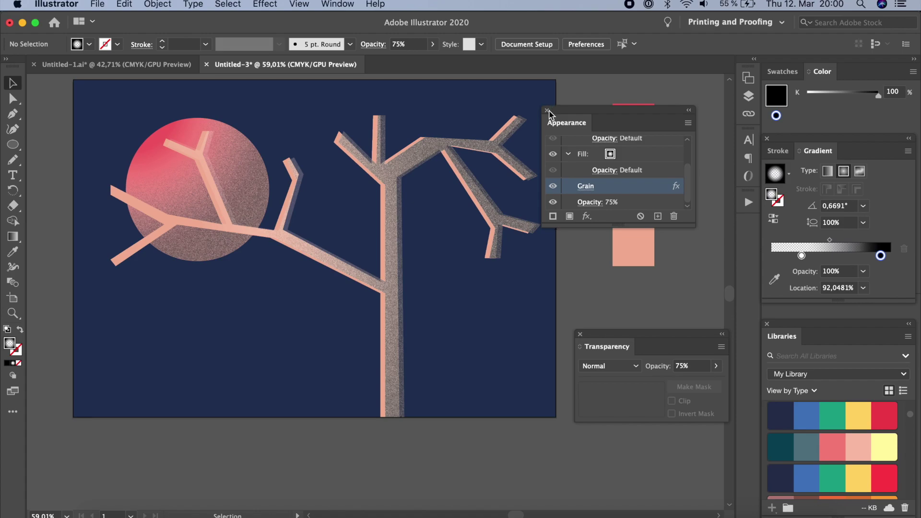
click(577, 189)
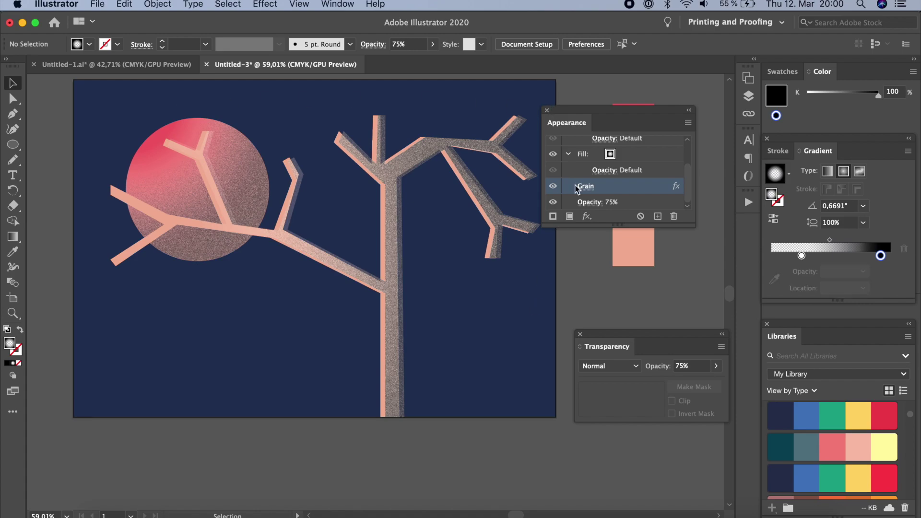
click(547, 111)
click(748, 96)
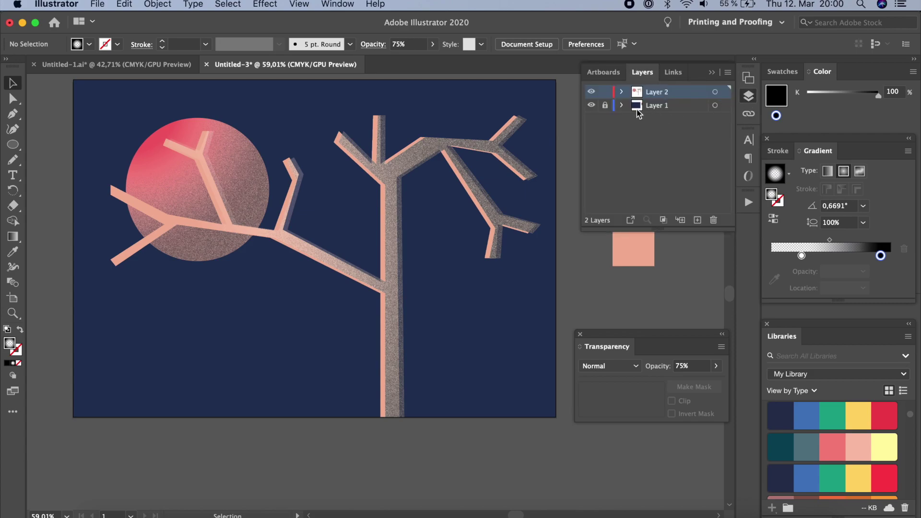
- Lock the tree's Layer 2 and give the Layer 1 background a radial white-to-black gradient
click(605, 92)
click(638, 110)
click(508, 400)
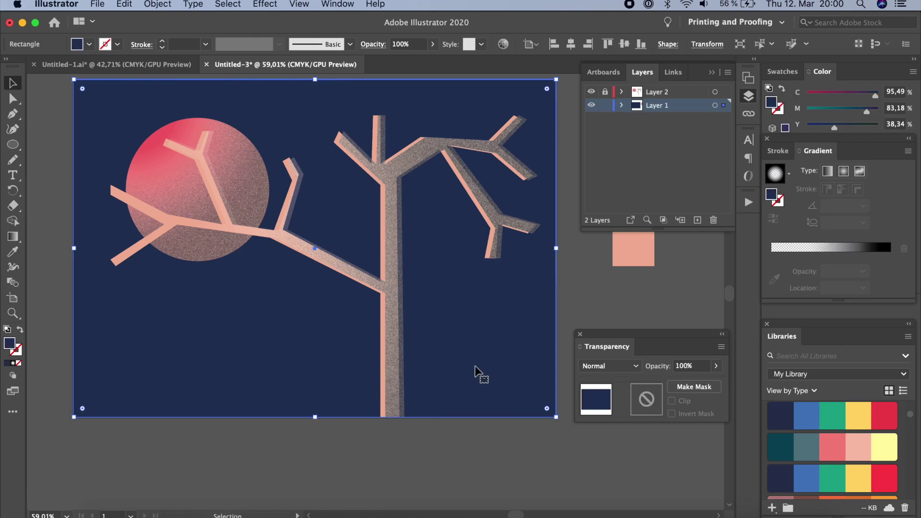
click(13, 237)
click(406, 279)
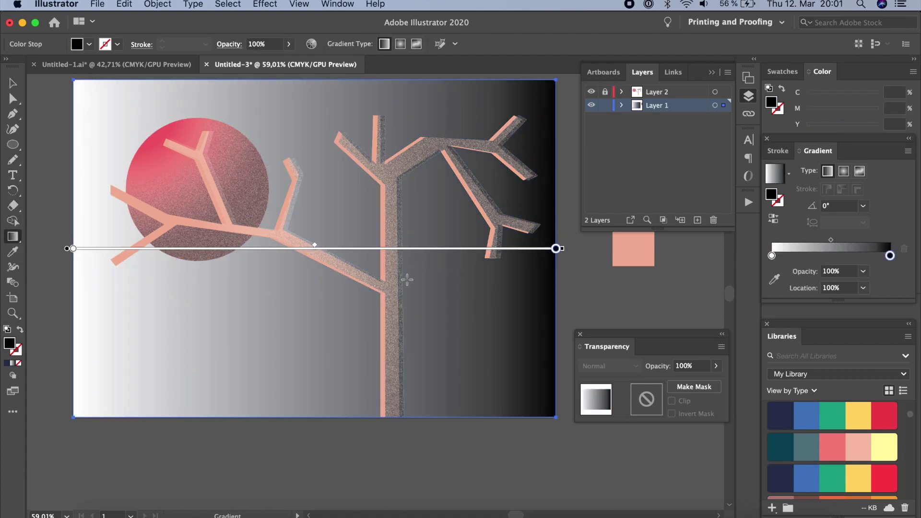
click(401, 45)
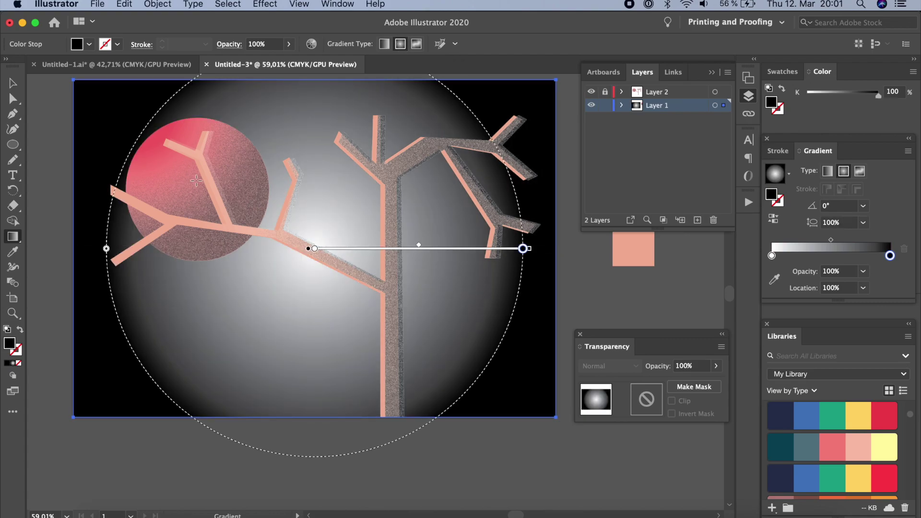
- Spread the radial glow outward from the sun and set the white centre stop to 0% opacity
drag(193, 187, 468, 393)
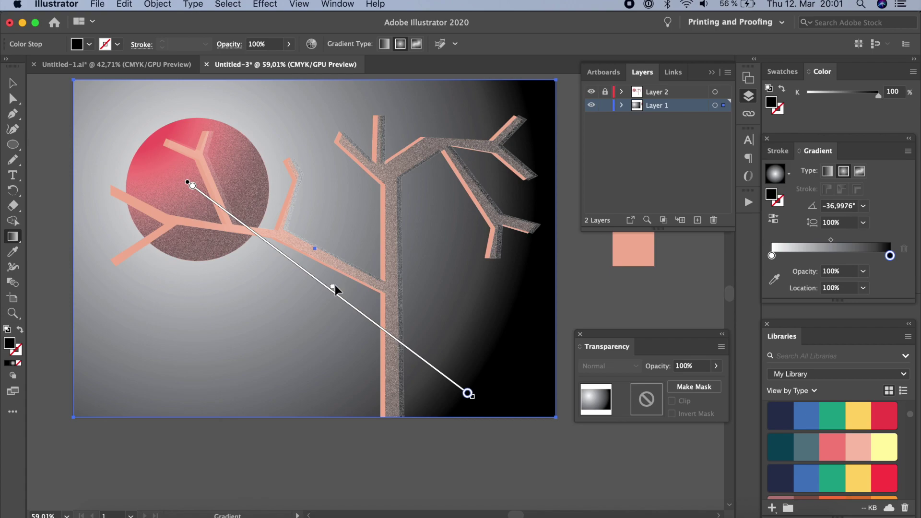
drag(467, 395, 307, 273)
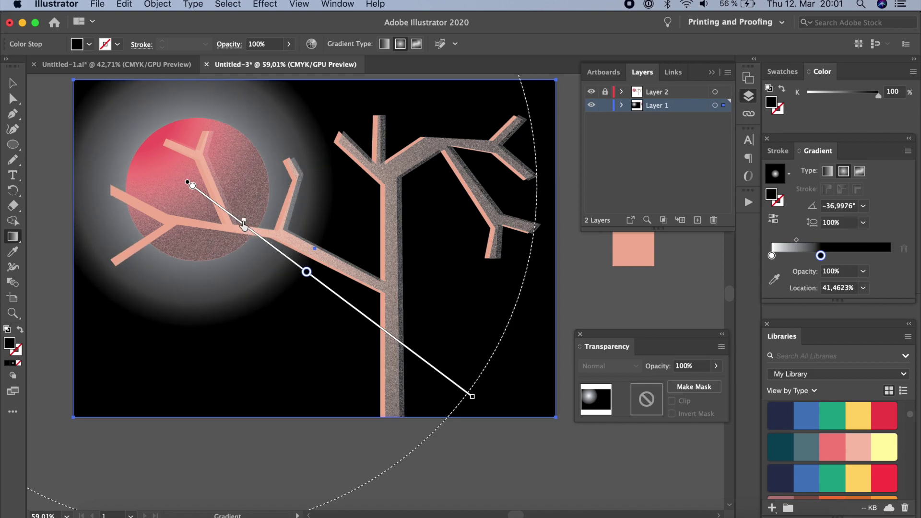
drag(239, 221, 237, 216)
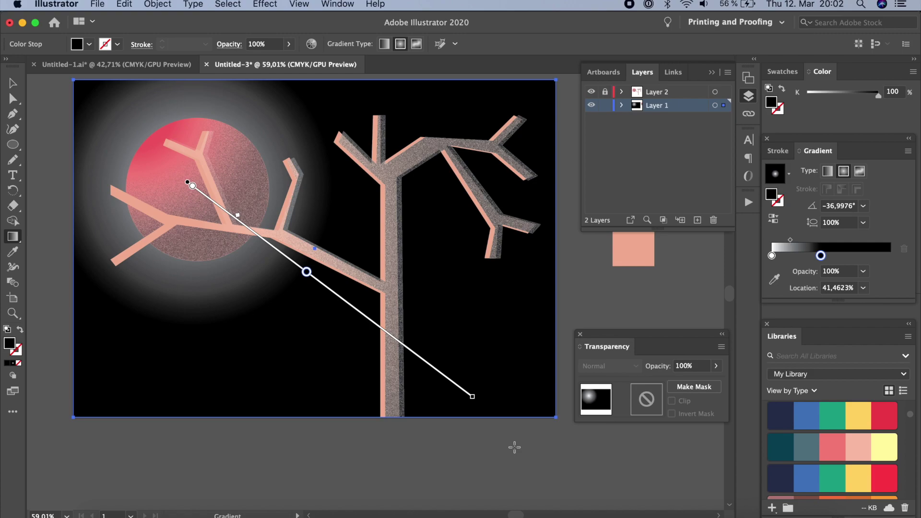
click(771, 256)
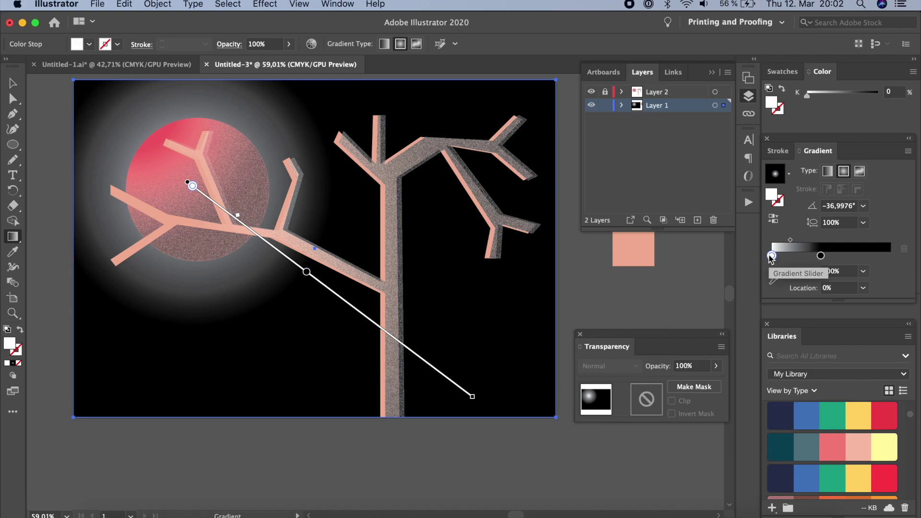
click(862, 271)
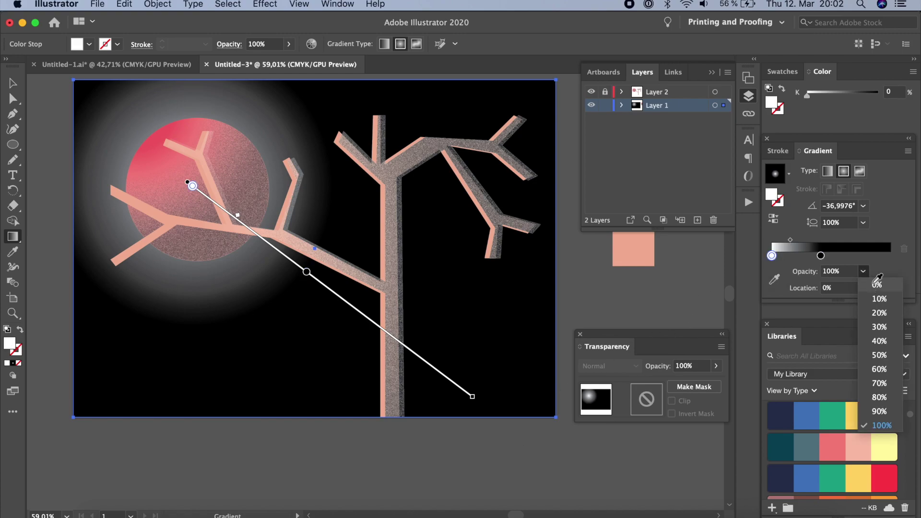
click(876, 278)
click(13, 83)
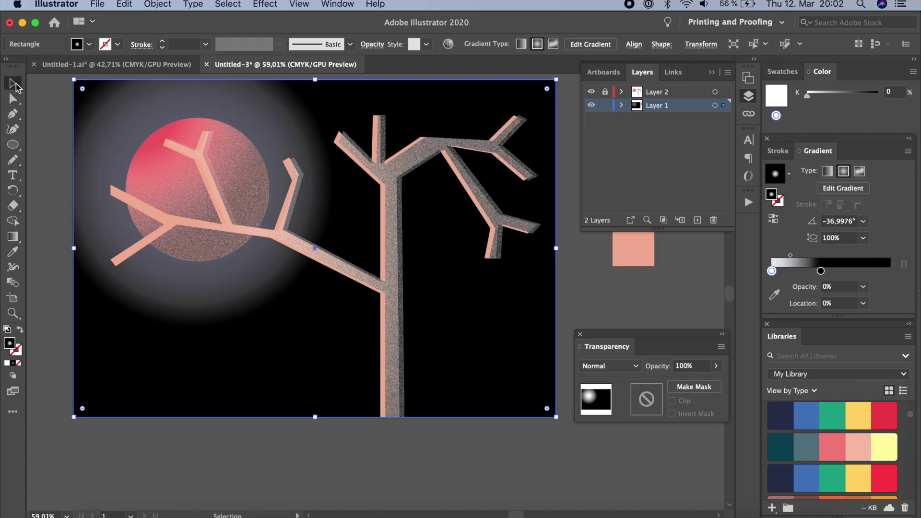
- Apply a stippled Grain texture to the background glow rectangle
click(265, 5)
mouse_move(331, 321)
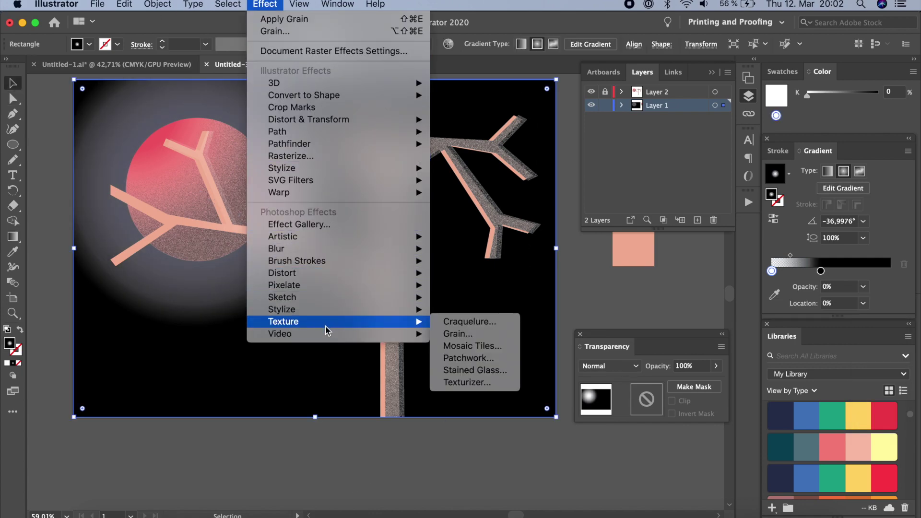
click(473, 333)
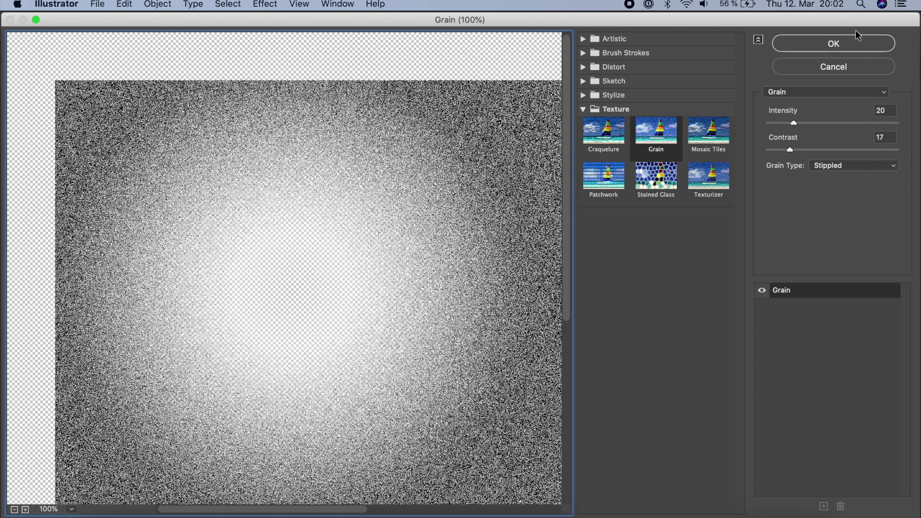
click(854, 48)
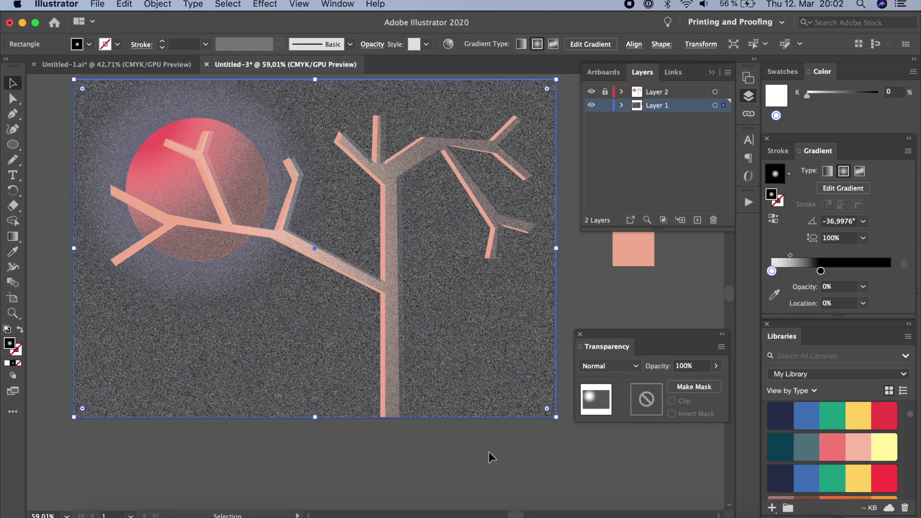
- Lower the rectangle's opacity to 66% and deselect the artwork
click(716, 366)
drag(714, 383, 699, 383)
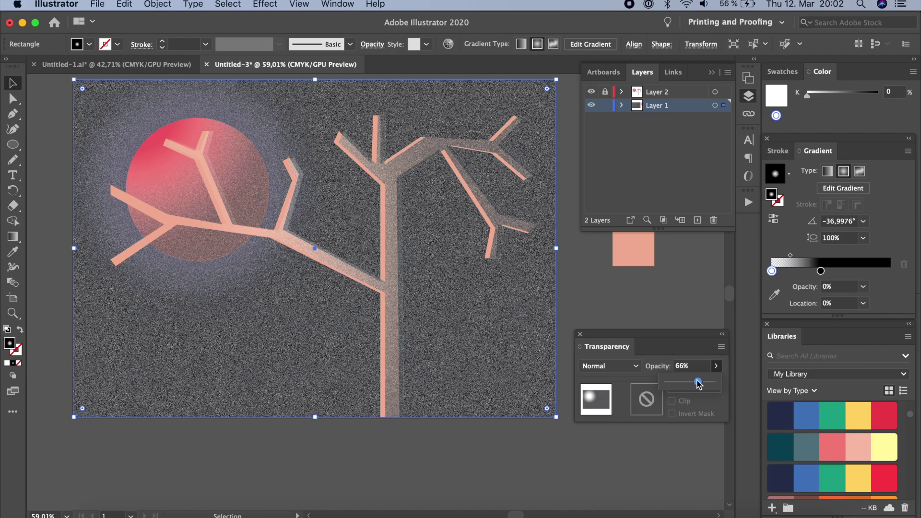
key(super+shift+a)
scroll(182, 129, up, 3)
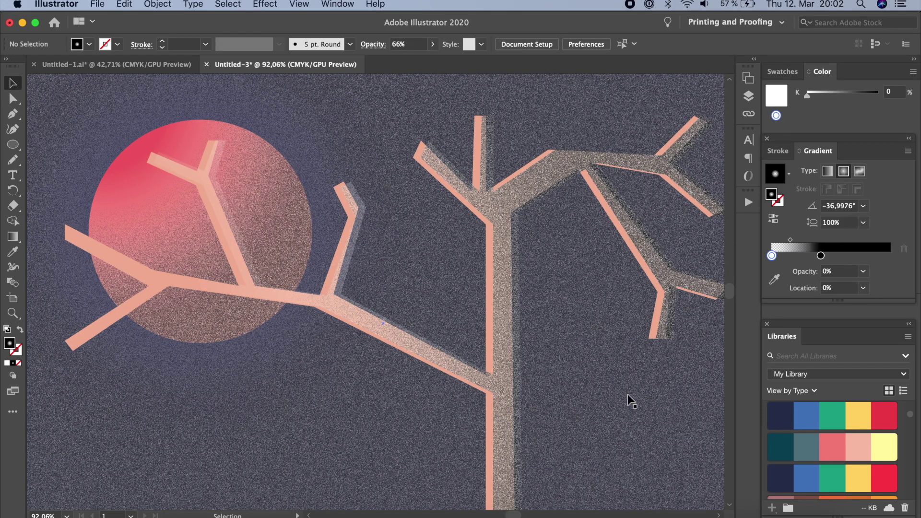
- Add the text 'TEXTURE' below the sun
scroll(629, 399, down, 1)
scroll(629, 398, down, 1)
click(13, 175)
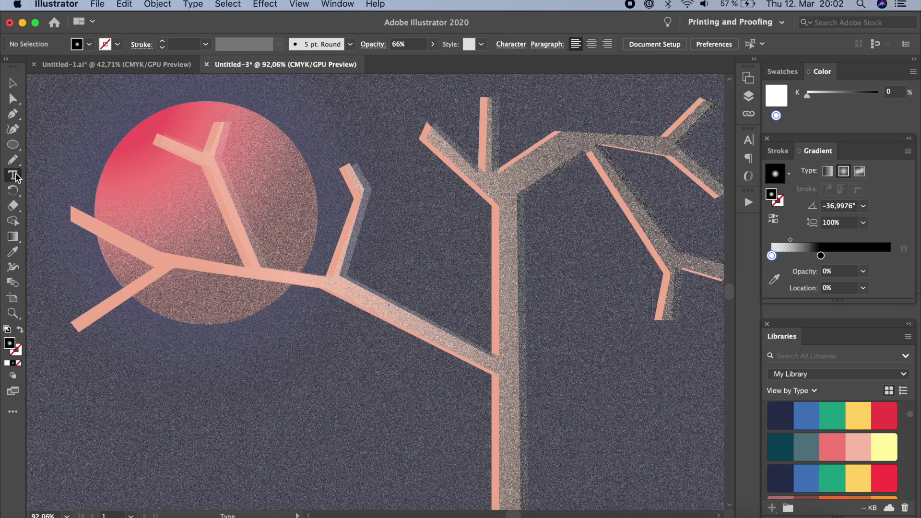
click(150, 393)
text(TEXTURE)
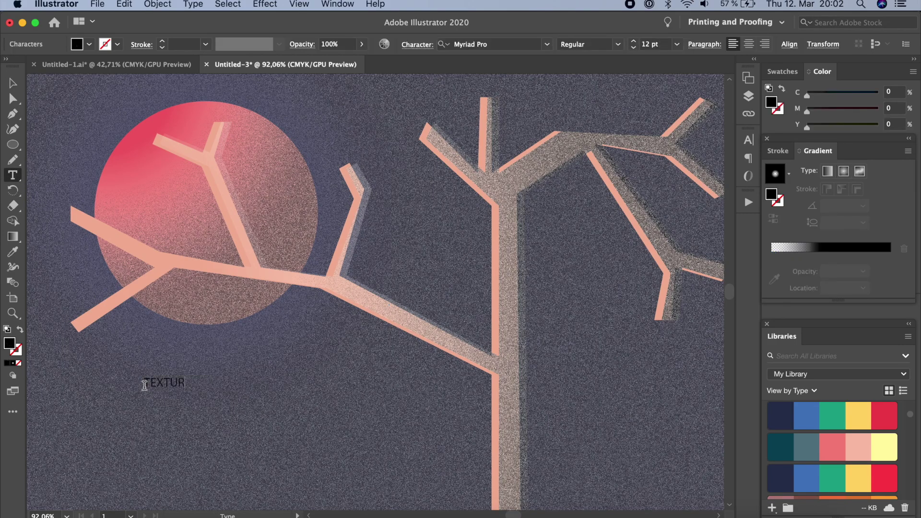
click(13, 83)
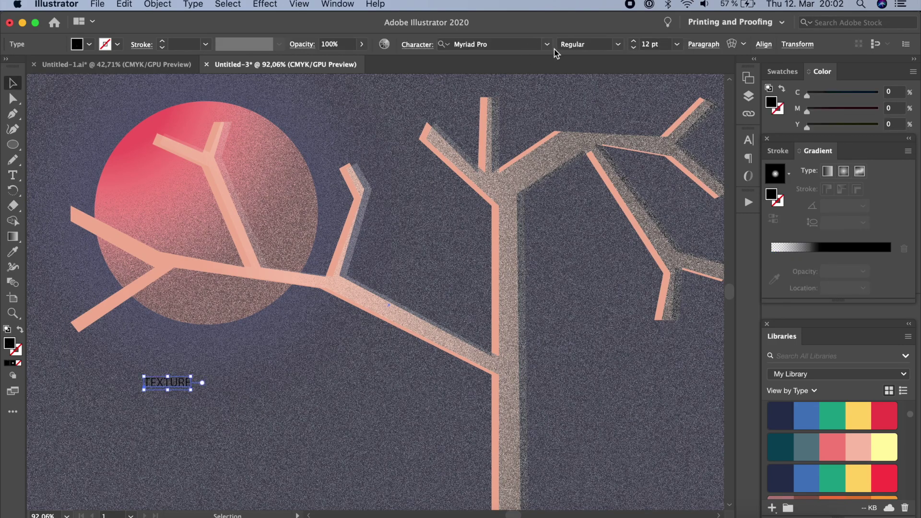
- Style TEXTURE as white 50 pt Azo Sans Uber Regular, nudge it lower, then switch documents
click(548, 47)
click(623, 126)
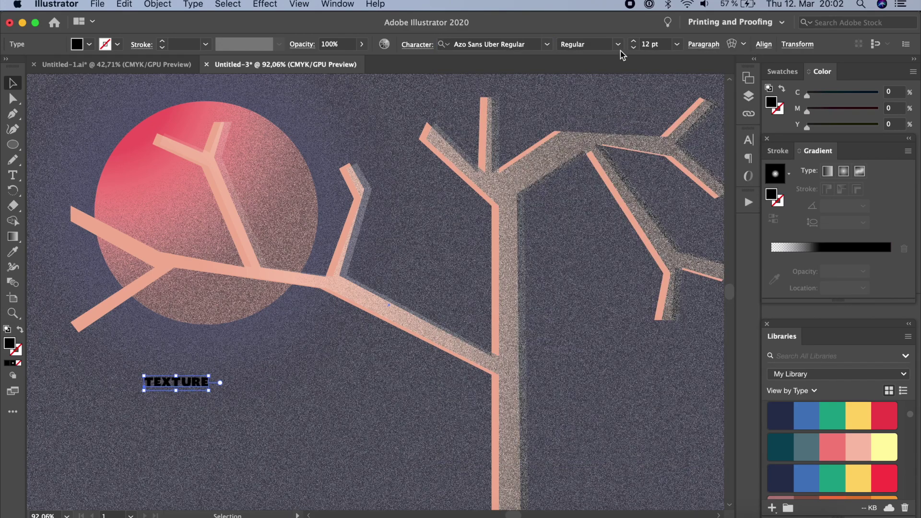
click(645, 46)
text(50)
key(Return)
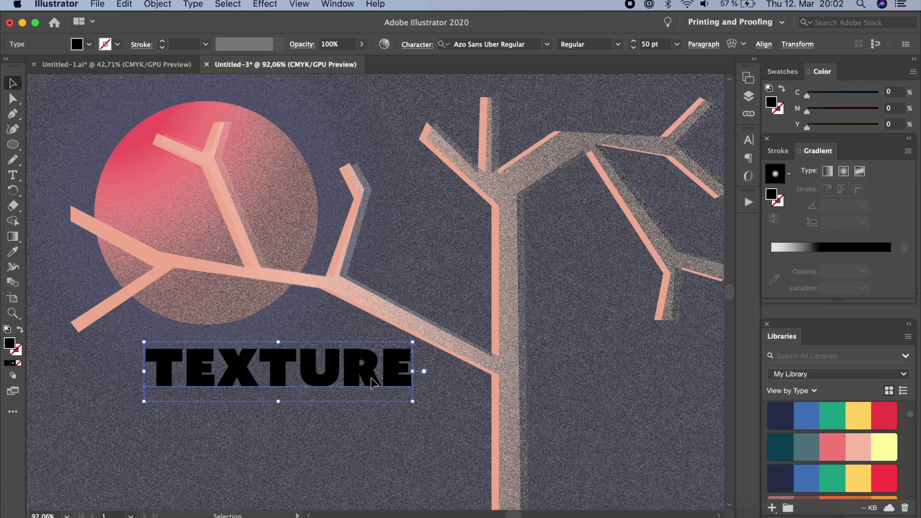
drag(372, 382, 388, 424)
click(786, 158)
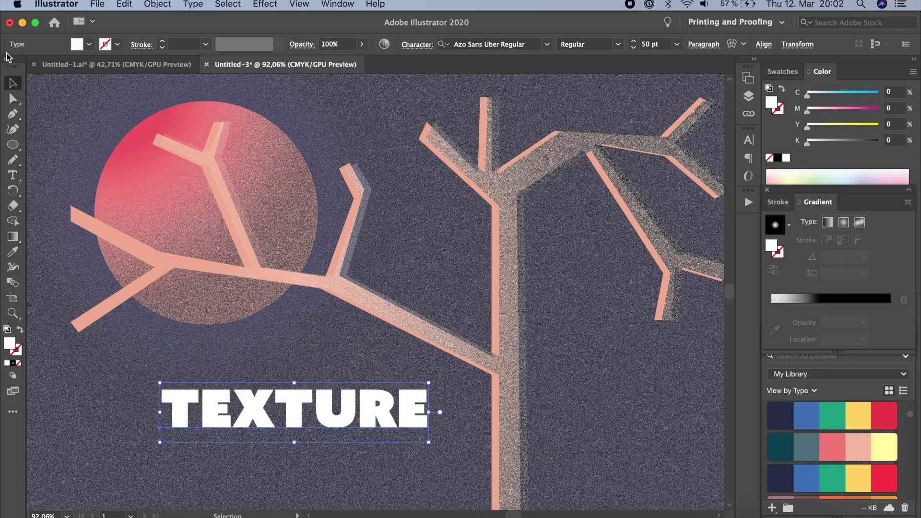
click(672, 363)
key(super+grave)
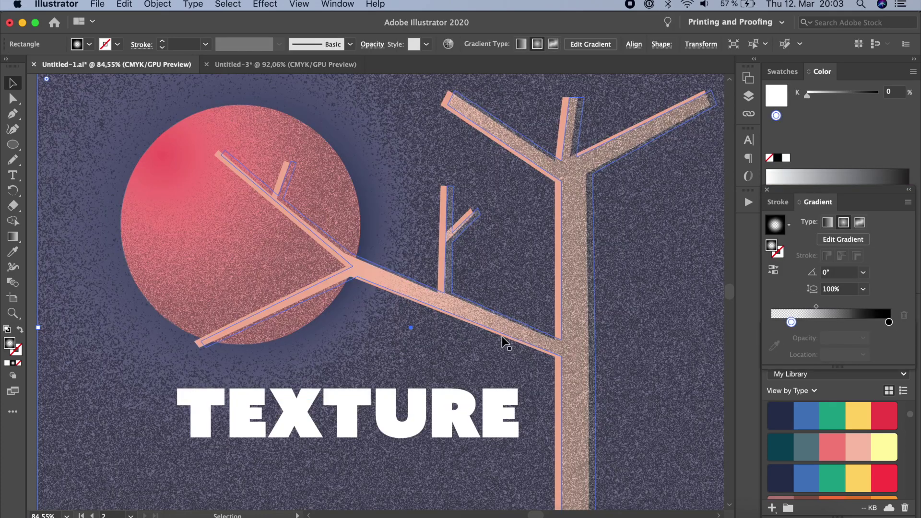
- Return to Untitled-3 and delete the grainy glow rectangle, leaving the flat navy background
click(288, 64)
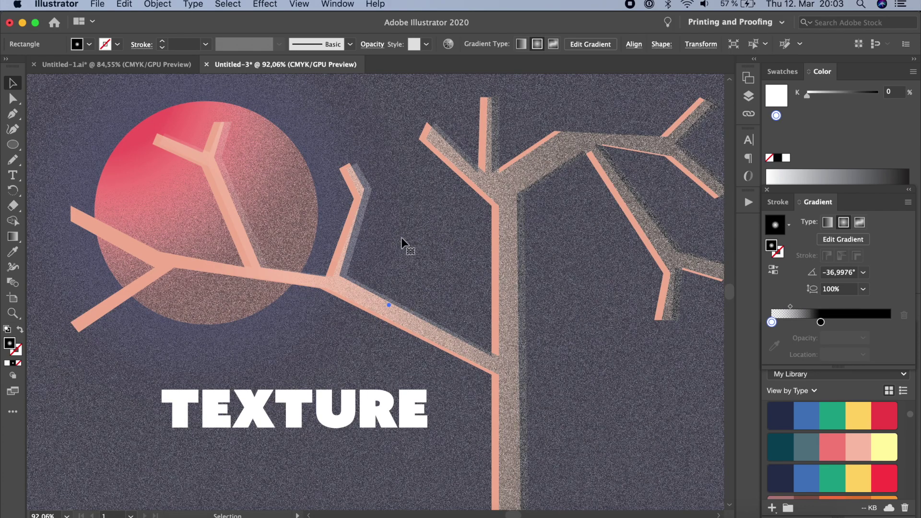
scroll(441, 231, up, 1)
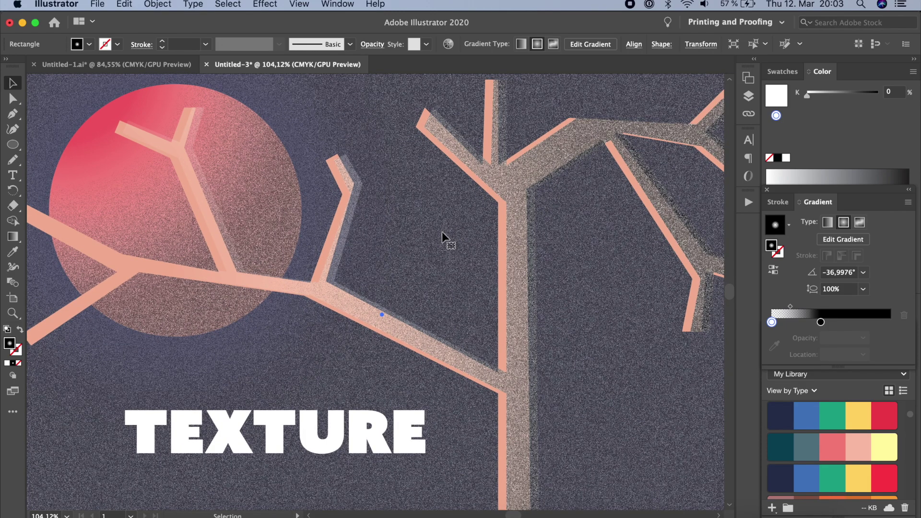
scroll(441, 231, down, 3)
scroll(442, 232, up, 3)
scroll(441, 232, up, 1)
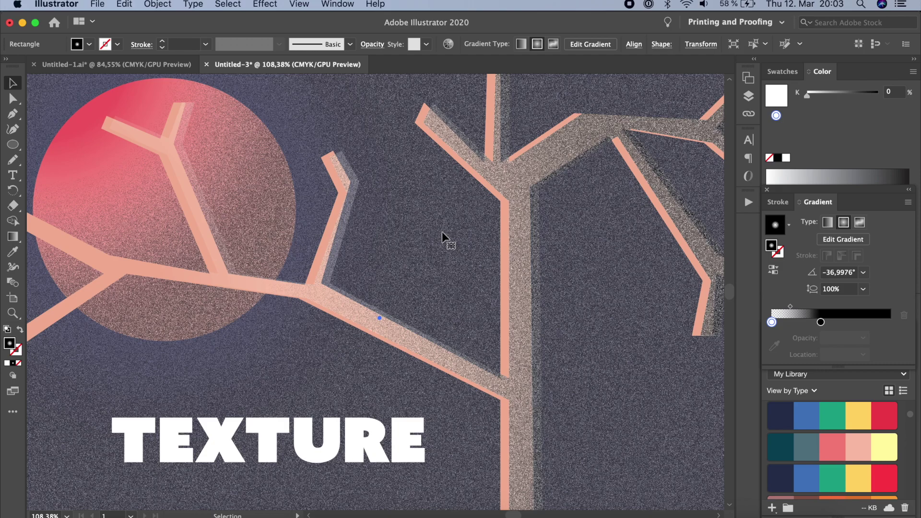
scroll(442, 232, down, 3)
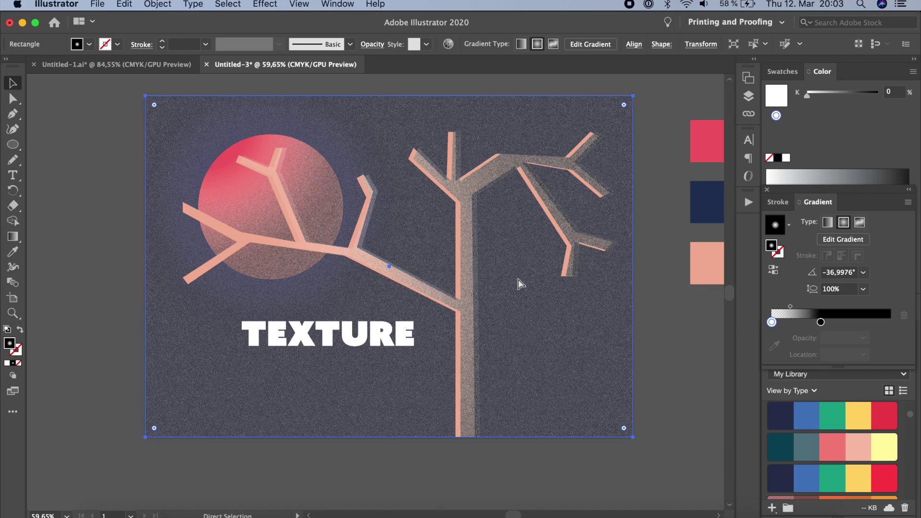
key(Delete)
scroll(517, 278, right, 2)
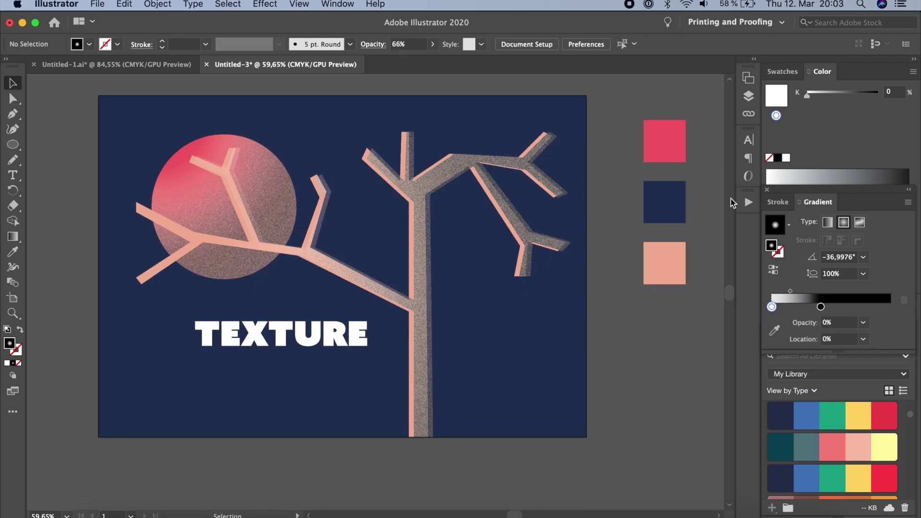
- Bring up the Layers panel list, with the grain layers hidden, showing the flat red sun and peach tree on navy
click(750, 98)
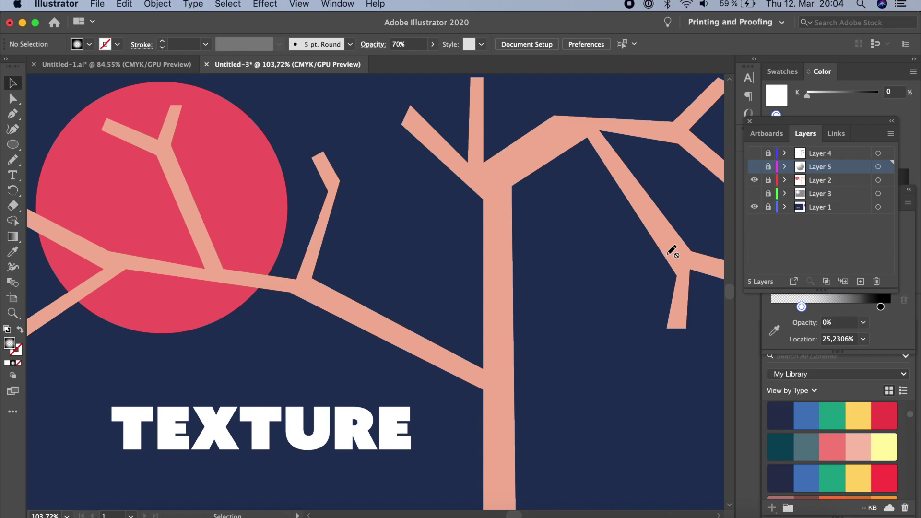
scroll(672, 251, down, 2)
scroll(671, 250, up, 3)
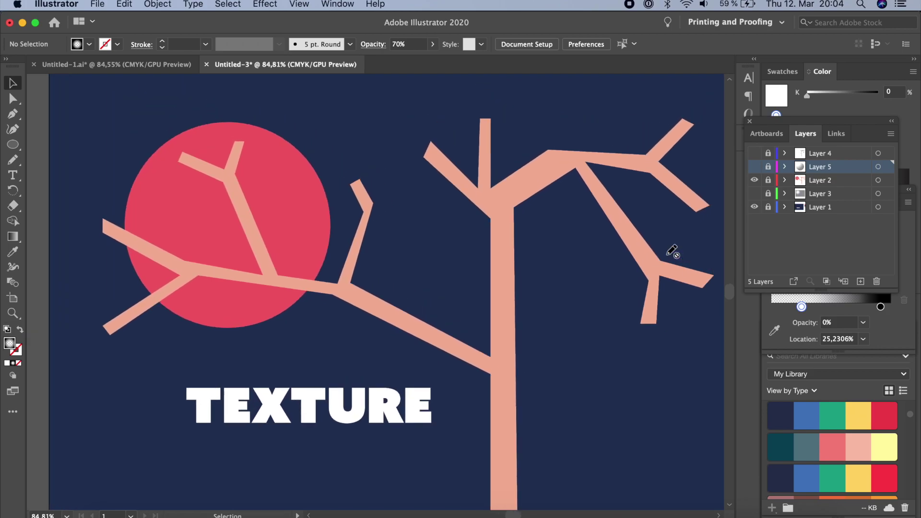